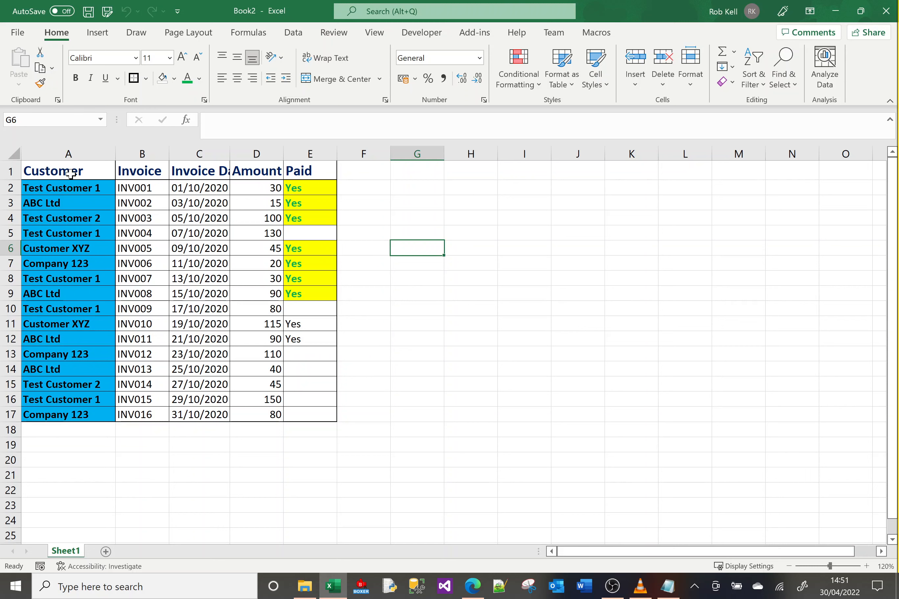
Add a new worksheet and paste the entire invoice table from Sheet1 into its cell A1 as values only.
click(70, 174)
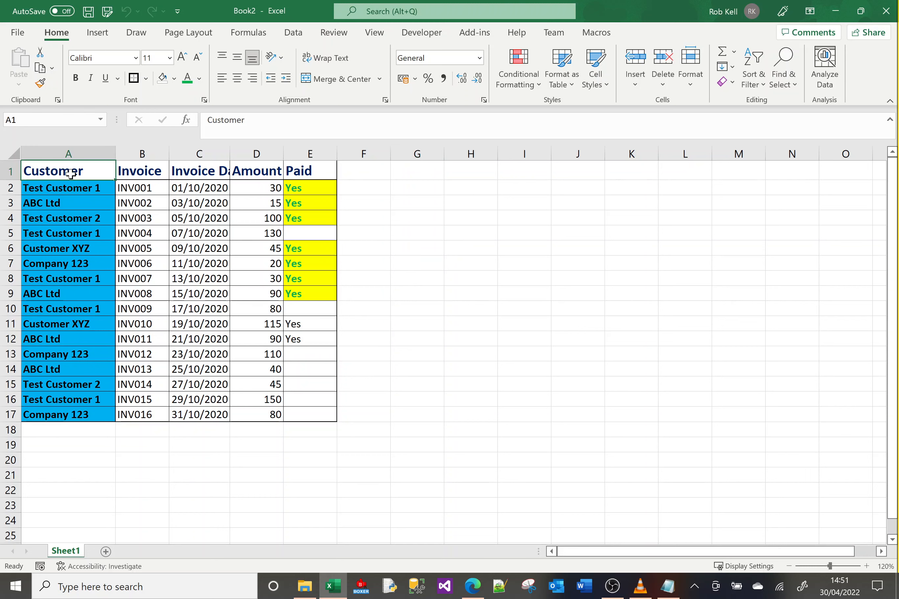
click(106, 551)
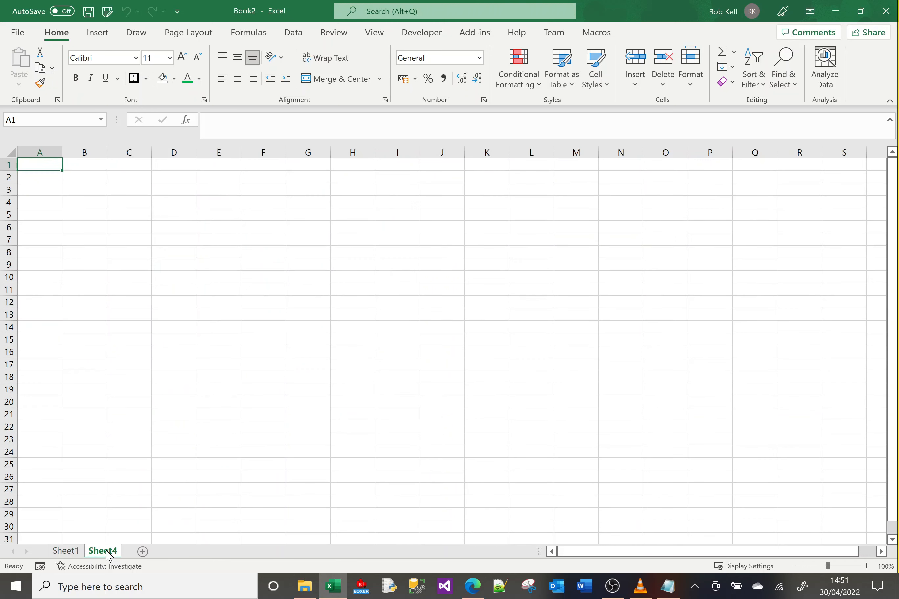
click(65, 552)
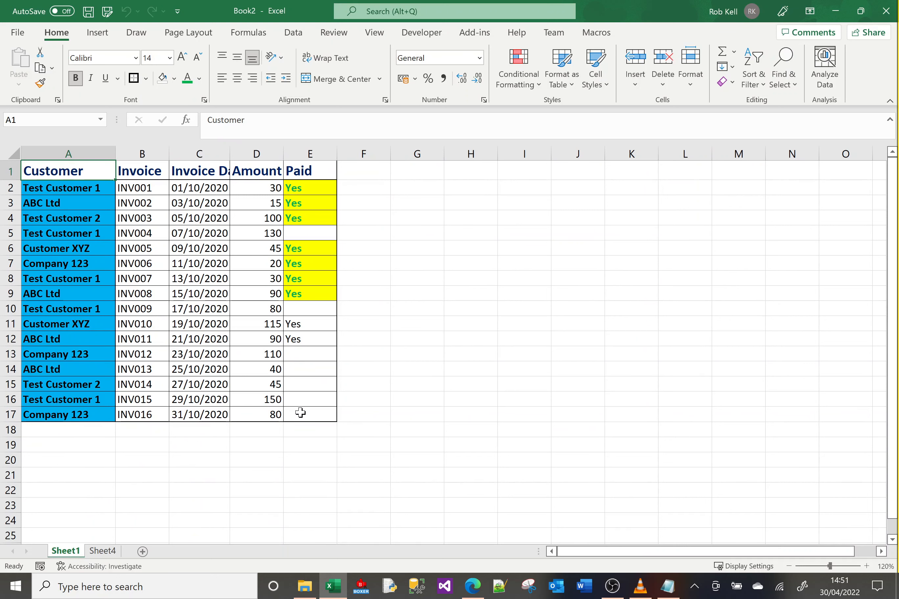
key(ctrl+a)
key(ctrl+c)
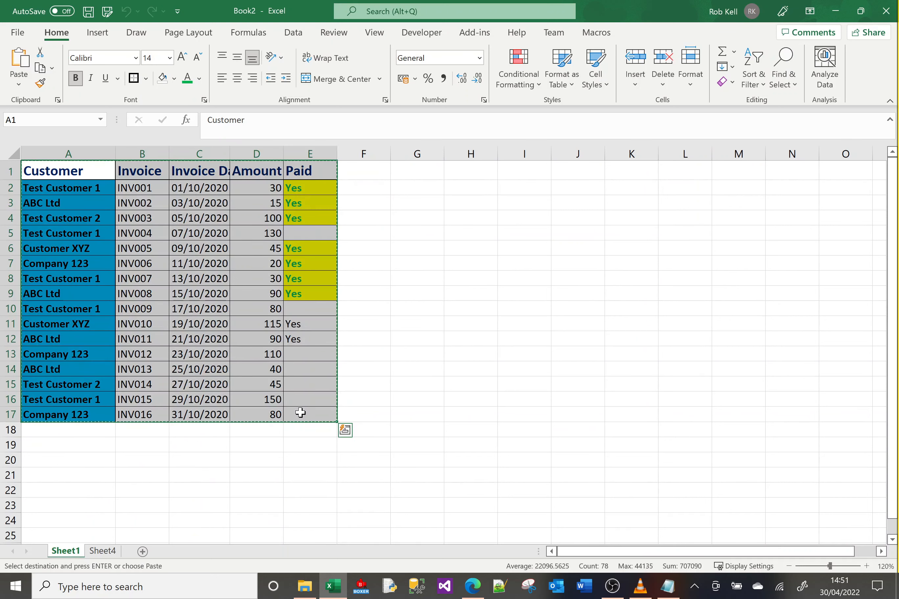
click(109, 551)
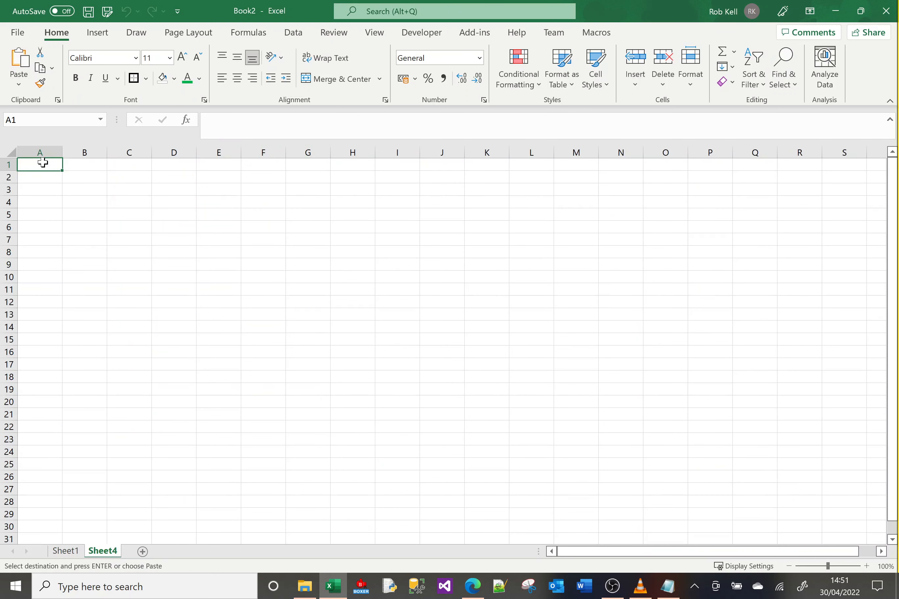
right_click(42, 162)
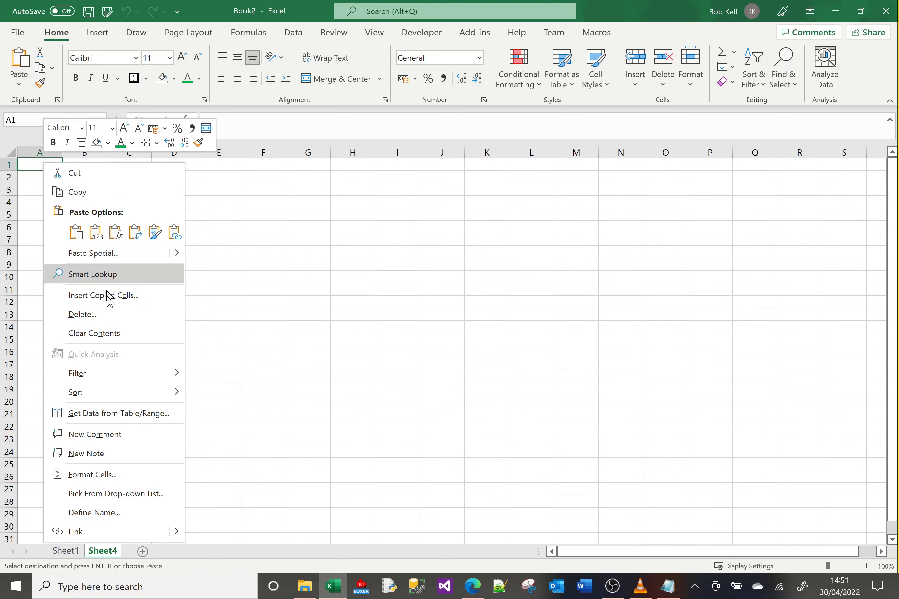
click(94, 232)
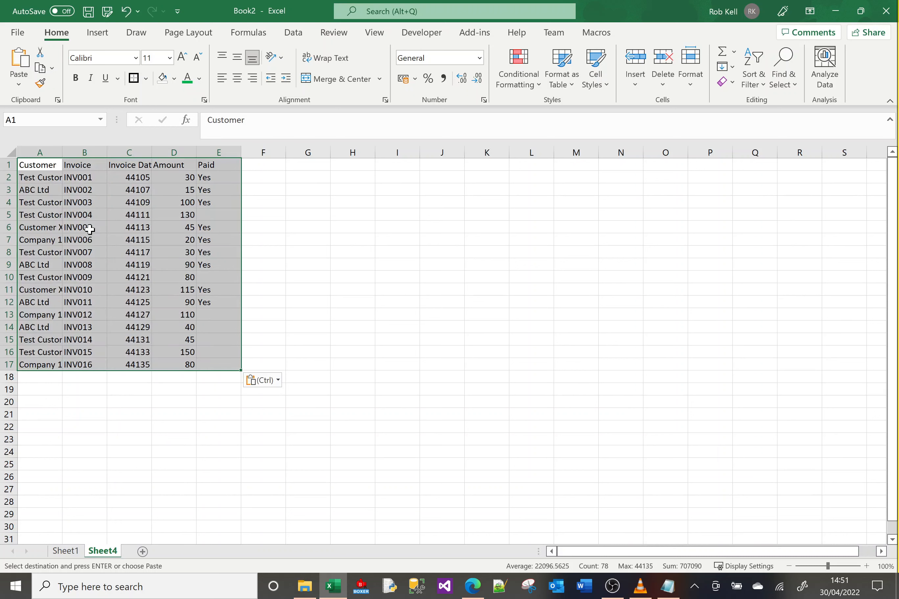
Format the Invoice Date column C with the custom number format dd/mm/yyyy.
click(123, 244)
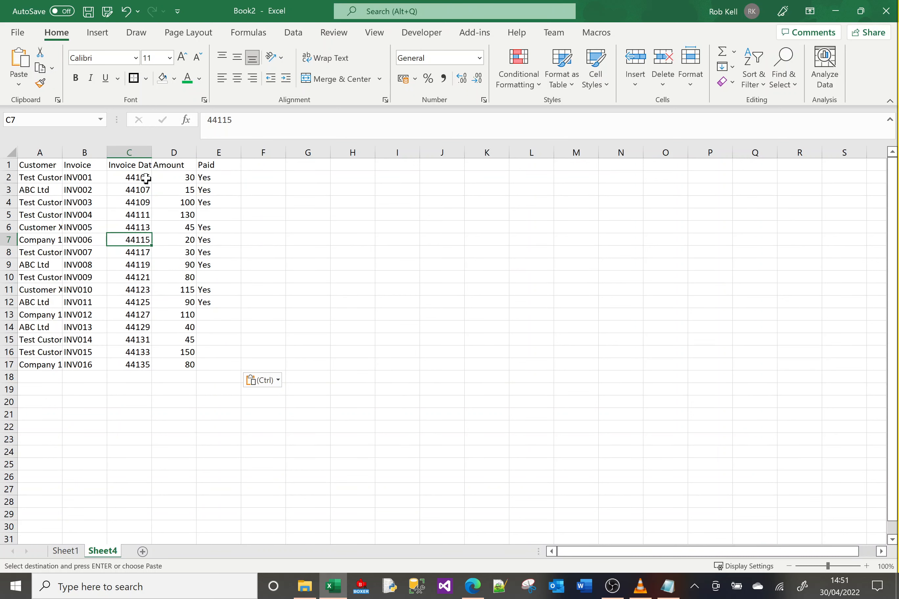
click(137, 152)
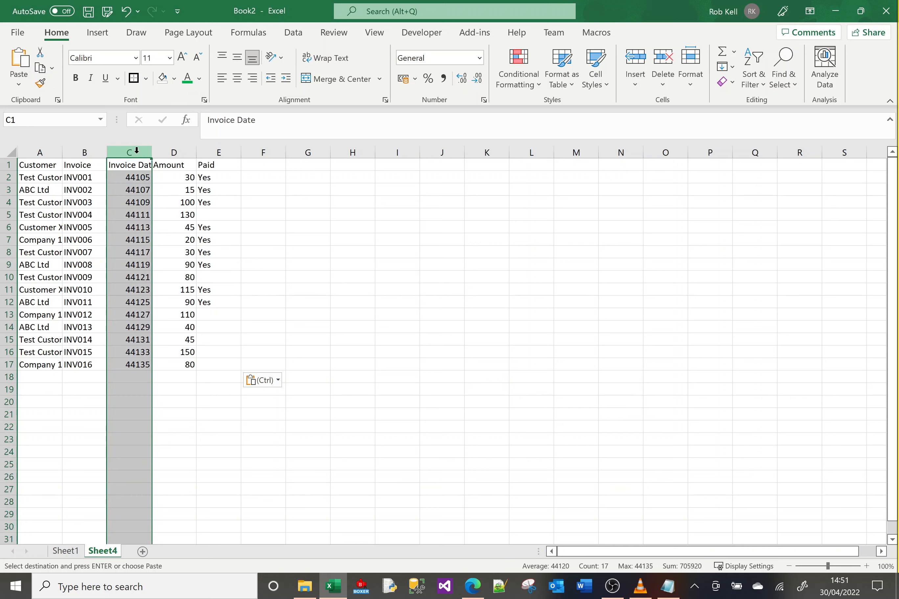
right_click(137, 154)
click(188, 324)
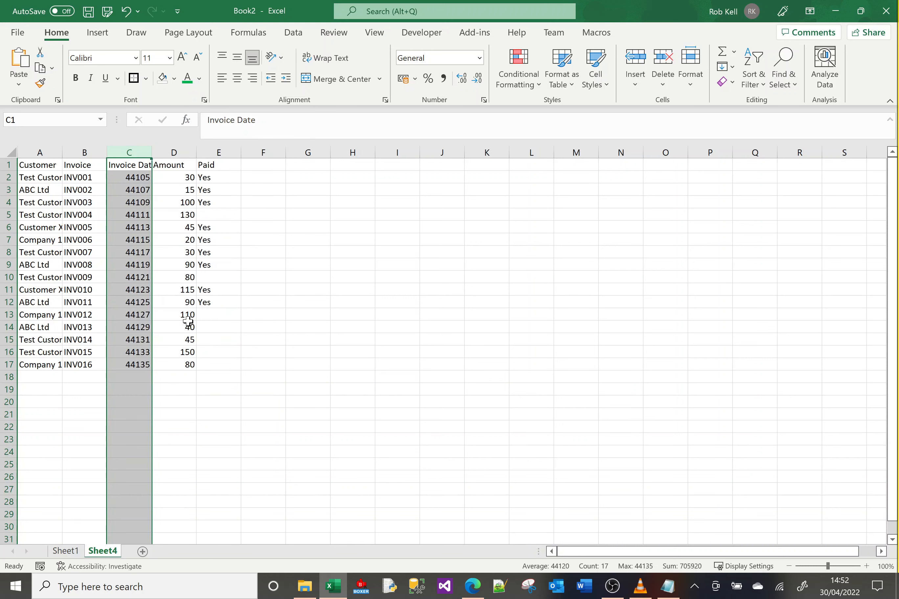
click(58, 304)
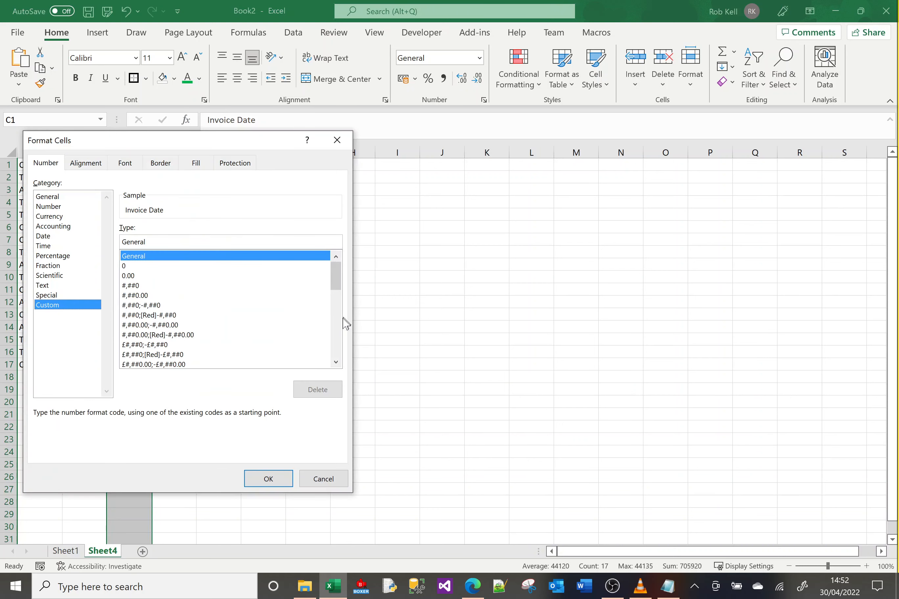
scroll(341, 323, down, 3)
click(190, 345)
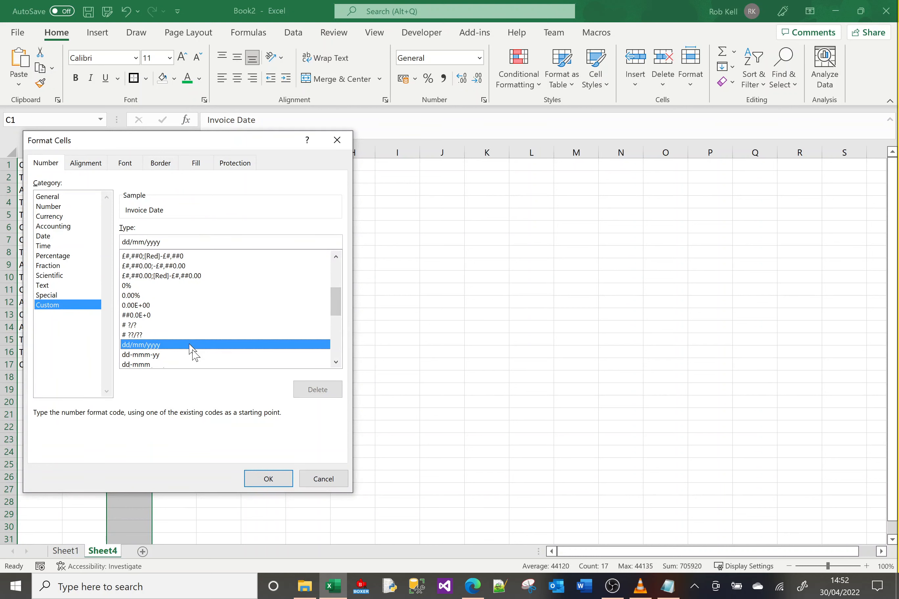
click(276, 479)
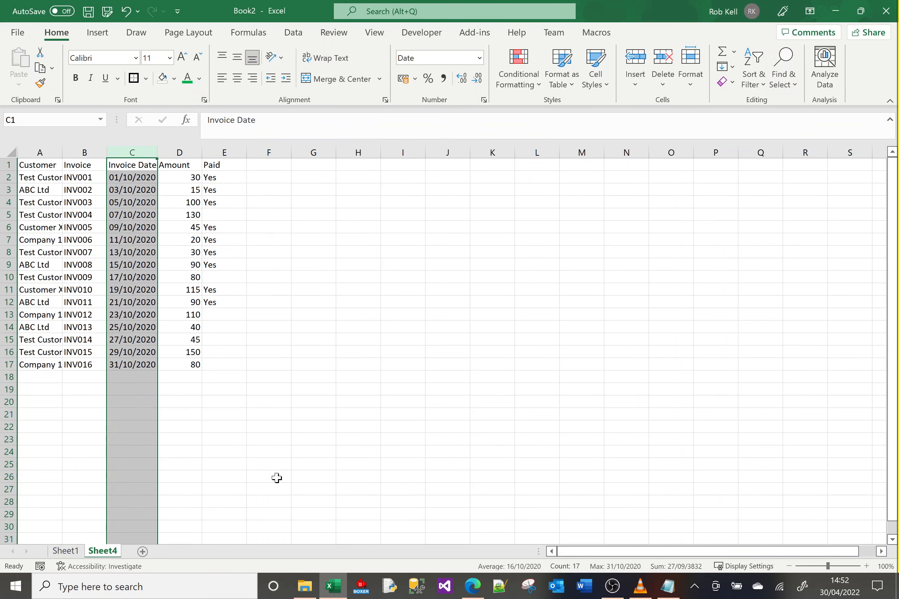
click(302, 293)
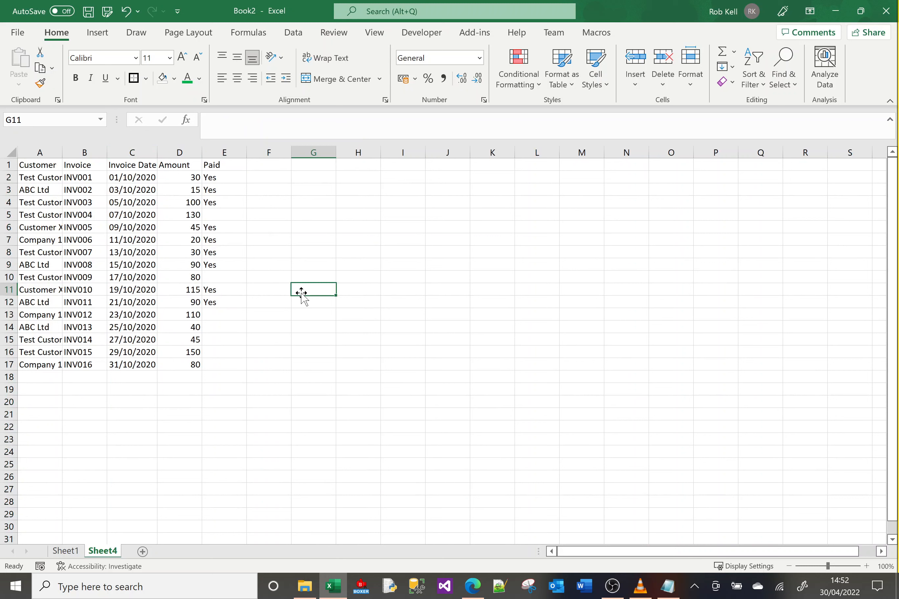
Use an Advanced Filter on D2:D17, without the header row, to copy only the unique amounts to cell G2.
click(191, 177)
shift+click(186, 364)
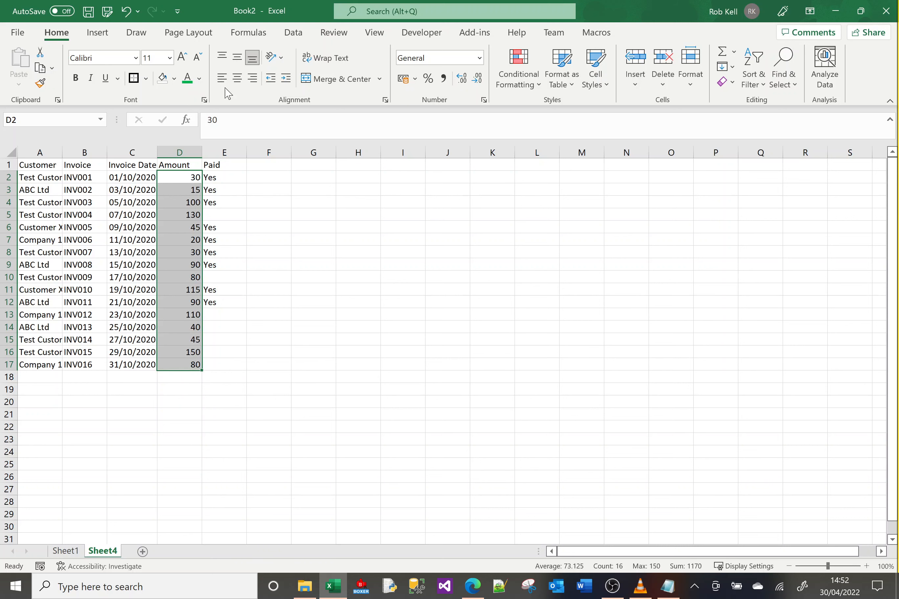
click(294, 34)
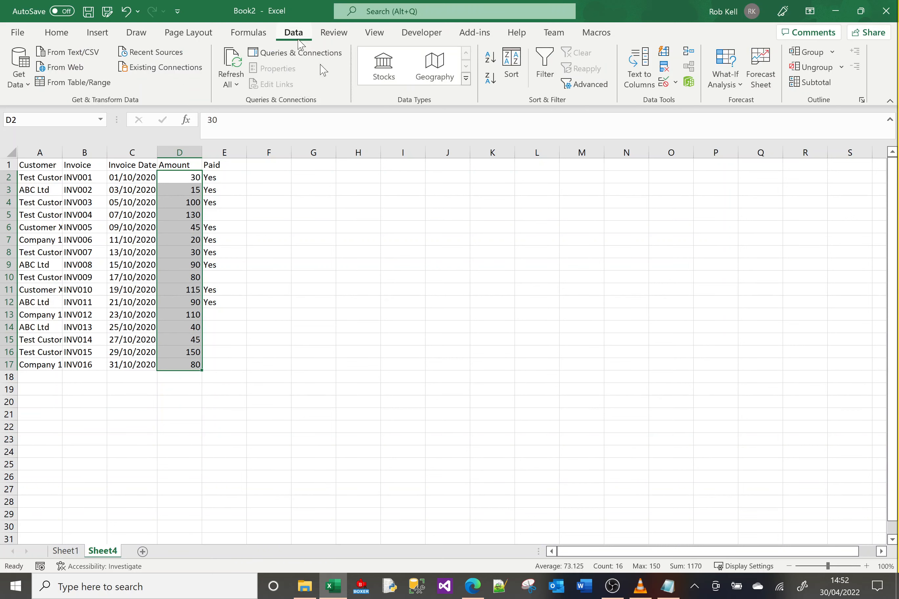
click(587, 91)
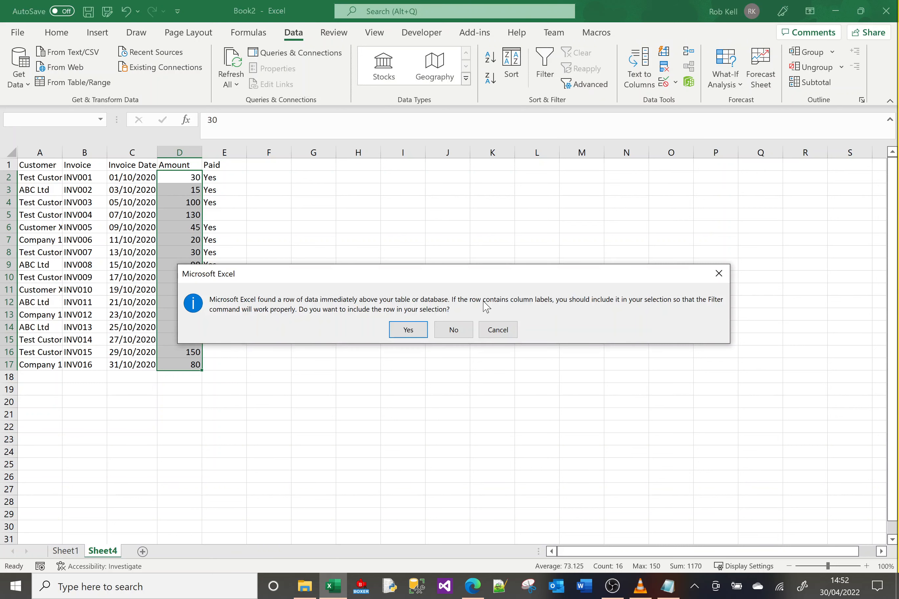
click(455, 333)
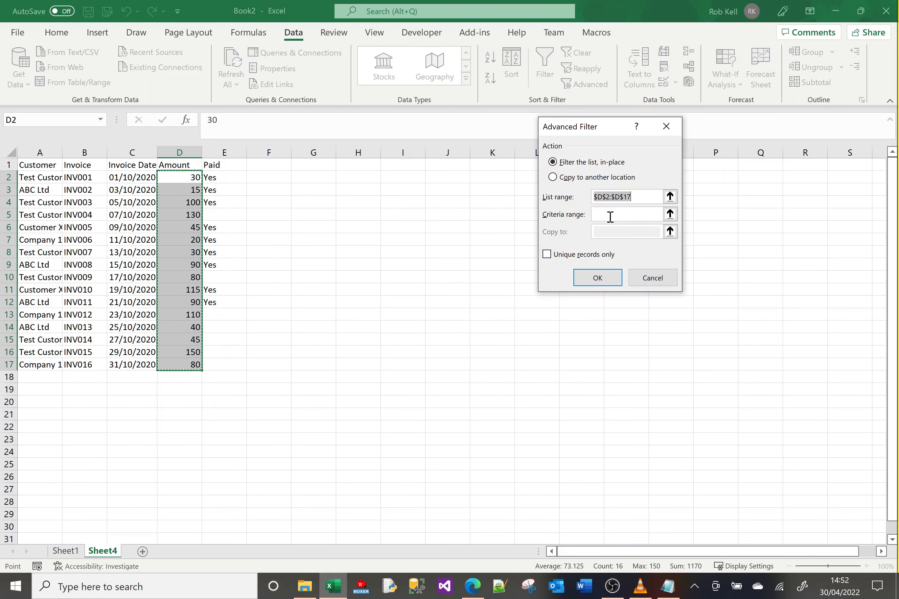
click(553, 178)
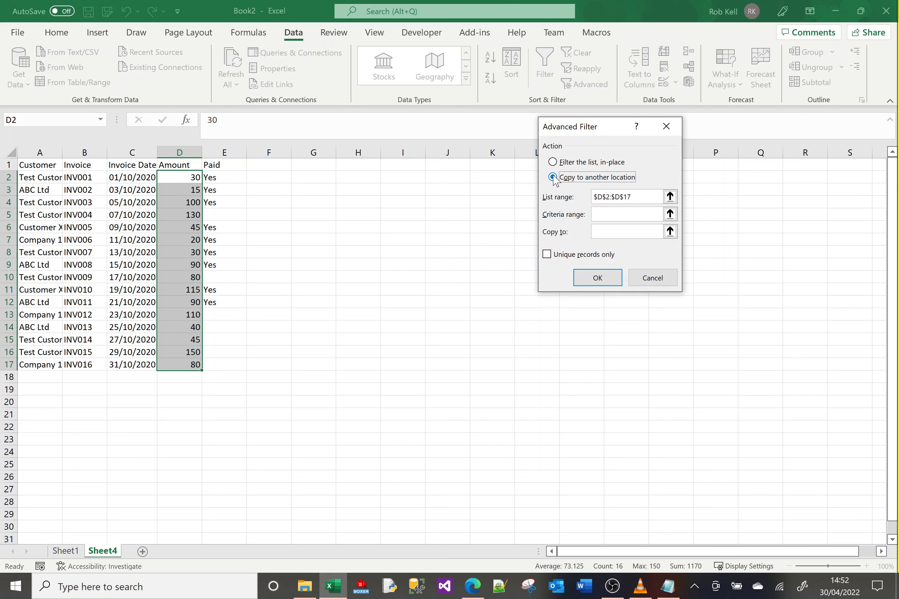
click(602, 233)
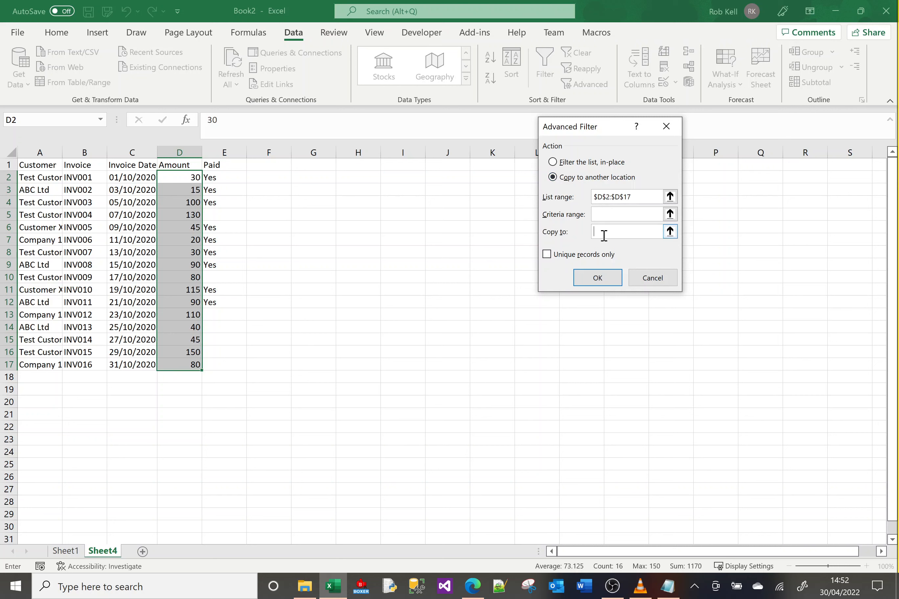
click(305, 178)
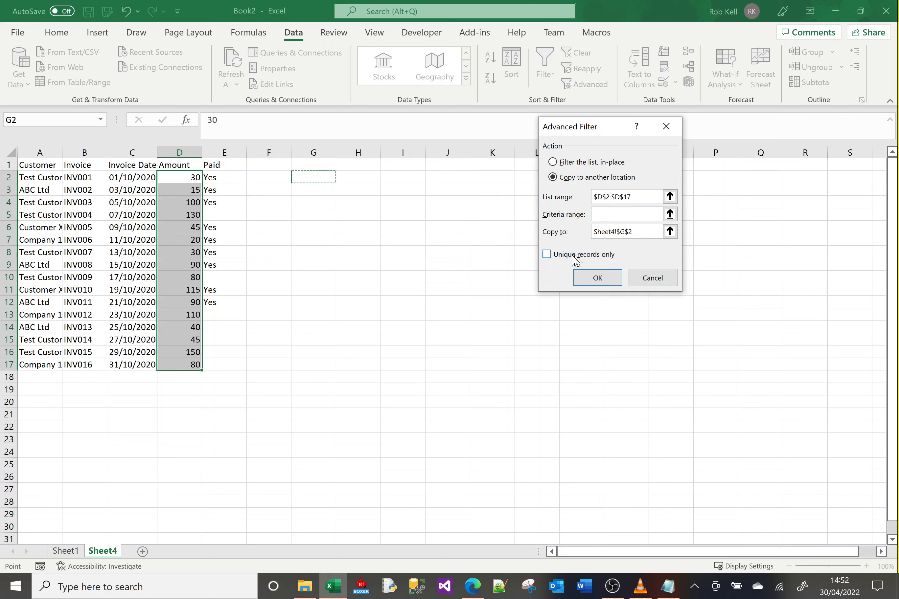
click(547, 255)
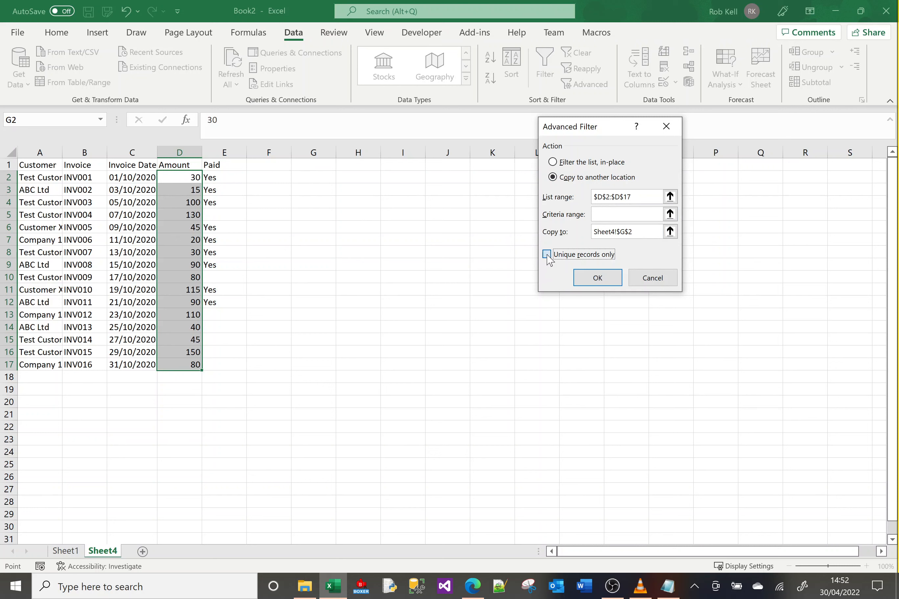
click(587, 278)
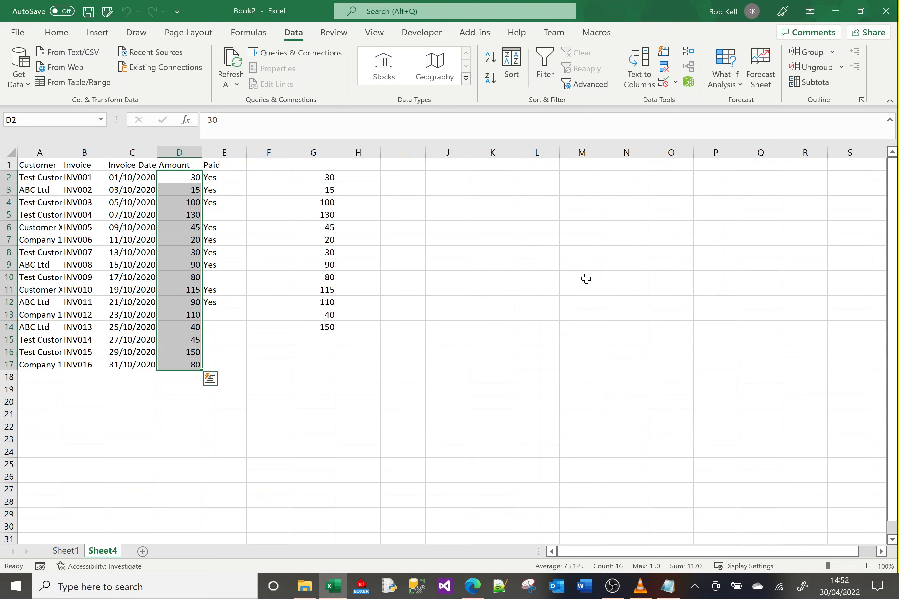
Sort the extracted amounts in column G from smallest to largest and paste a transposed copy of G2:G14 starting at H1.
click(315, 176)
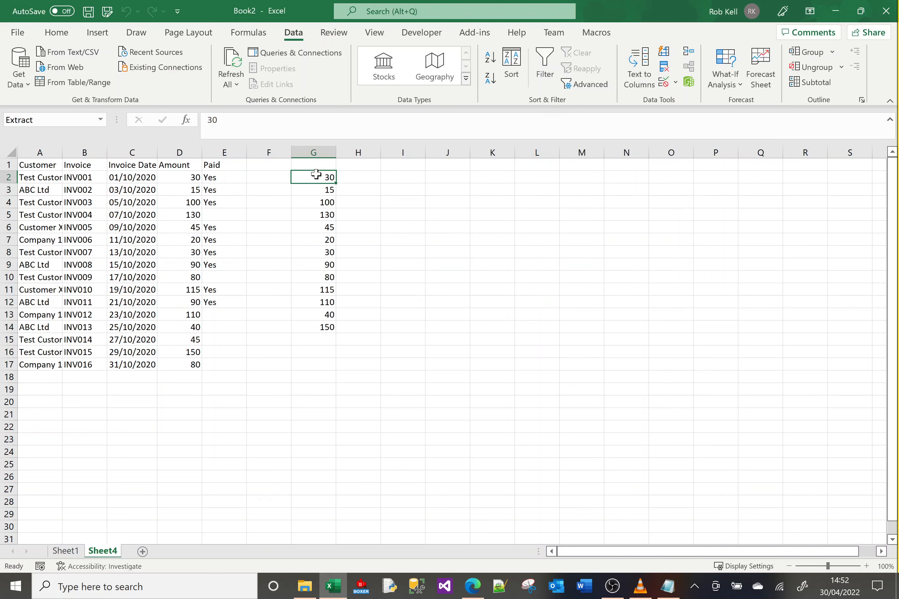
click(489, 62)
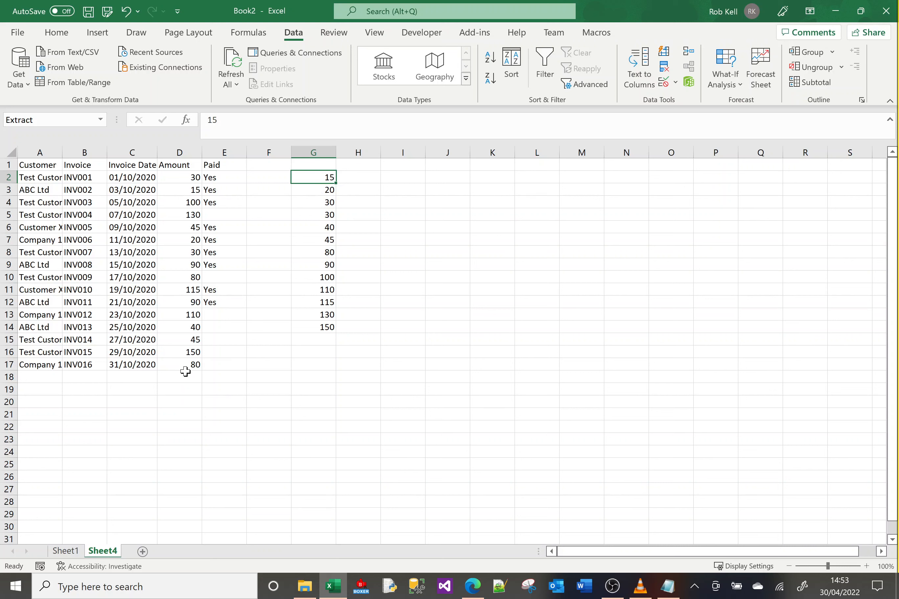
shift+click(321, 329)
right_click(321, 329)
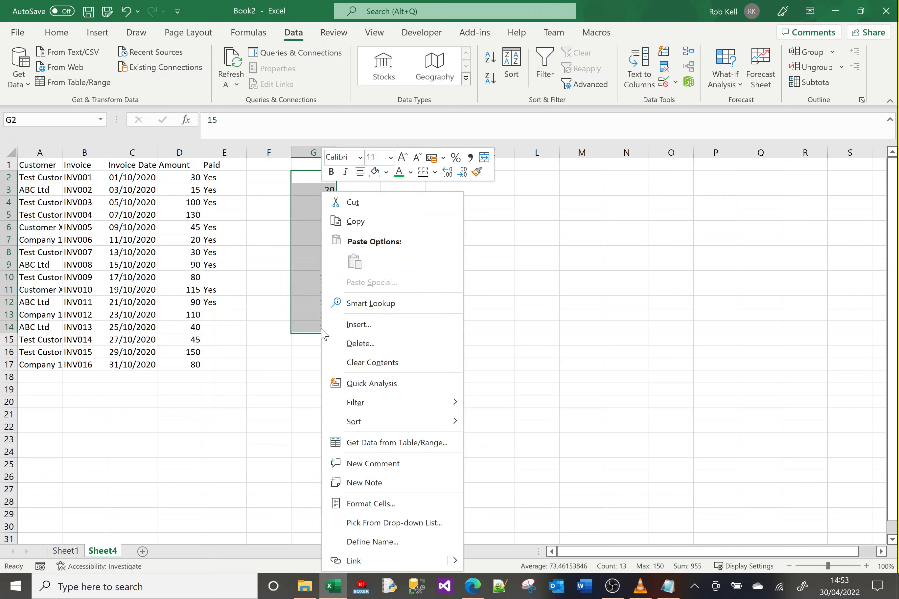
click(354, 202)
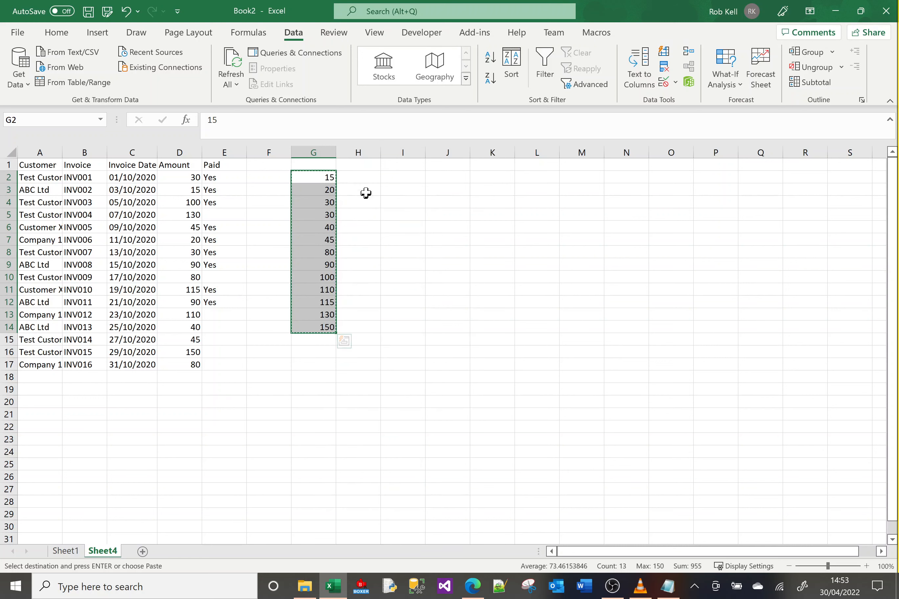
click(361, 166)
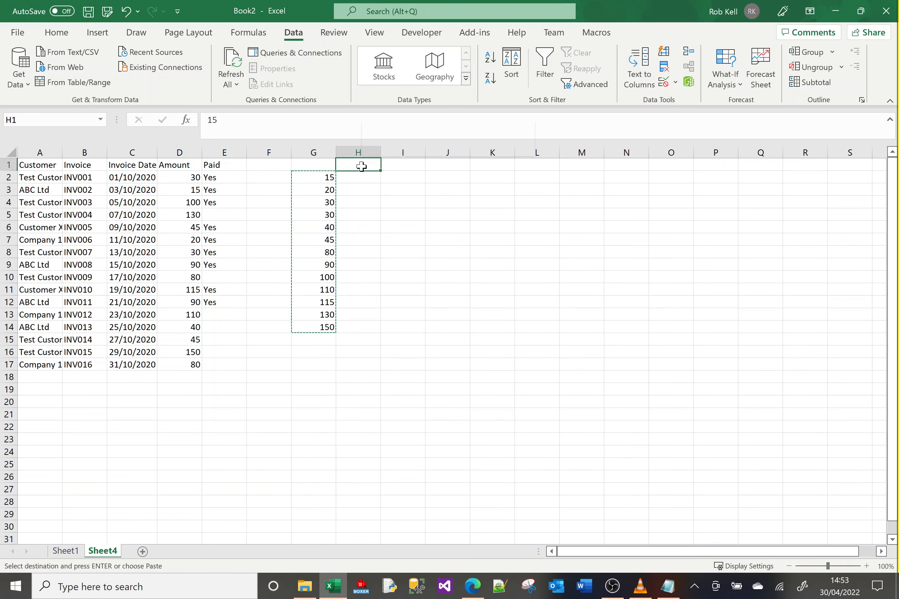
right_click(362, 169)
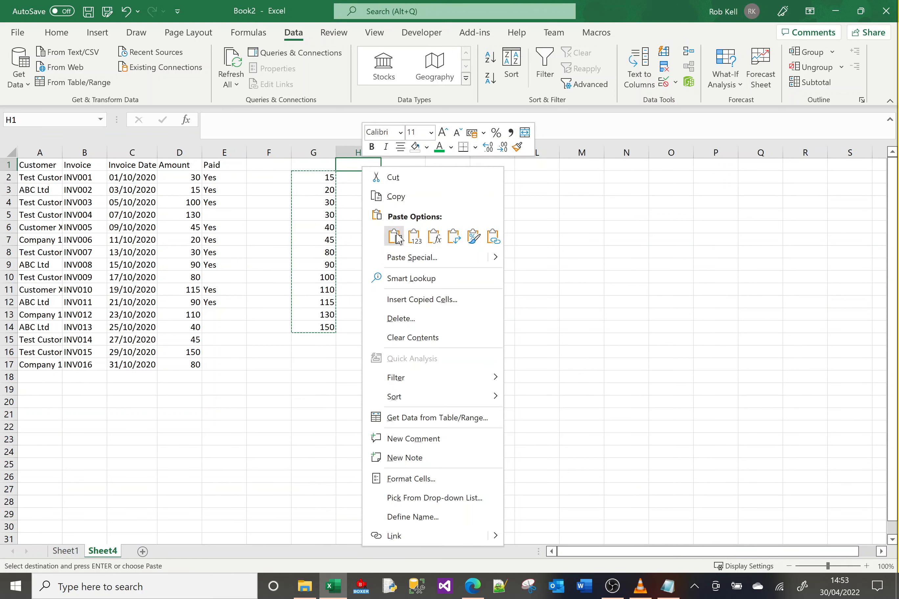
click(414, 237)
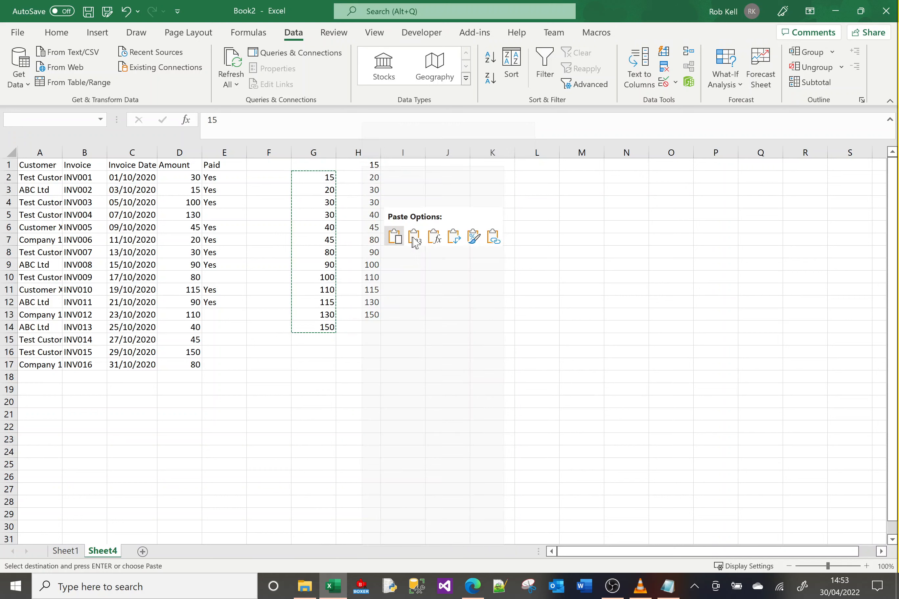
click(453, 237)
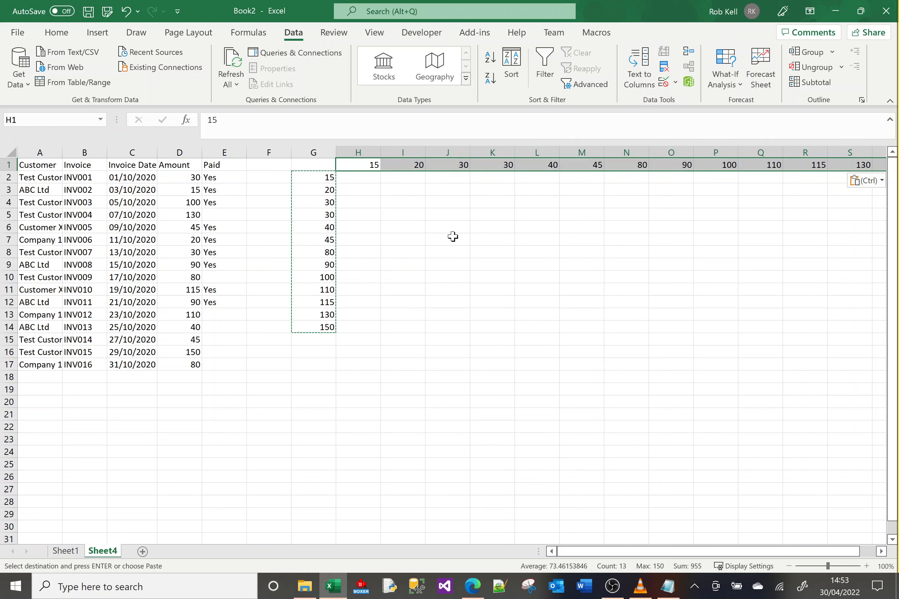
Copy the horizontal row of amounts starting at H1 and paste it transposed into a vertical list starting at I3.
key(ctrl+c)
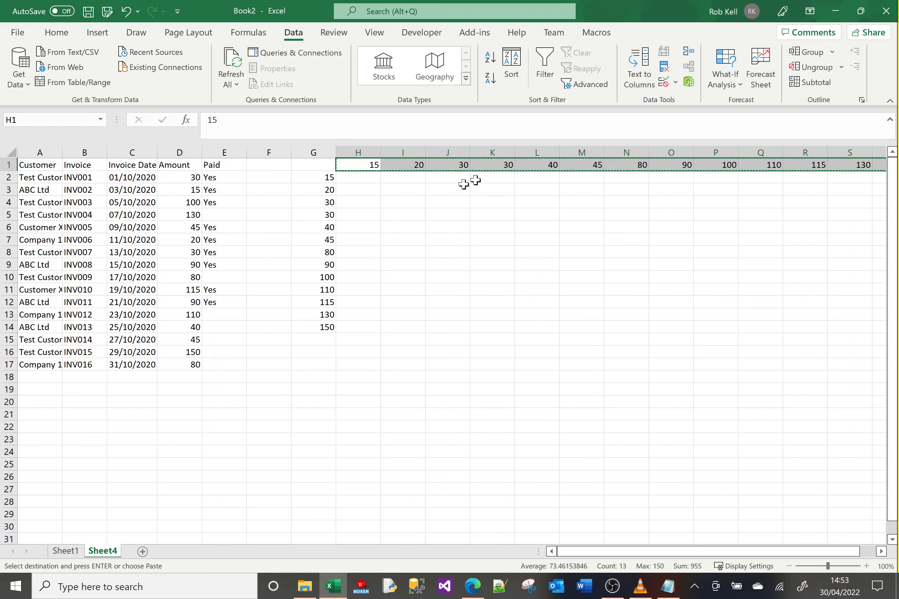
click(395, 191)
right_click(397, 189)
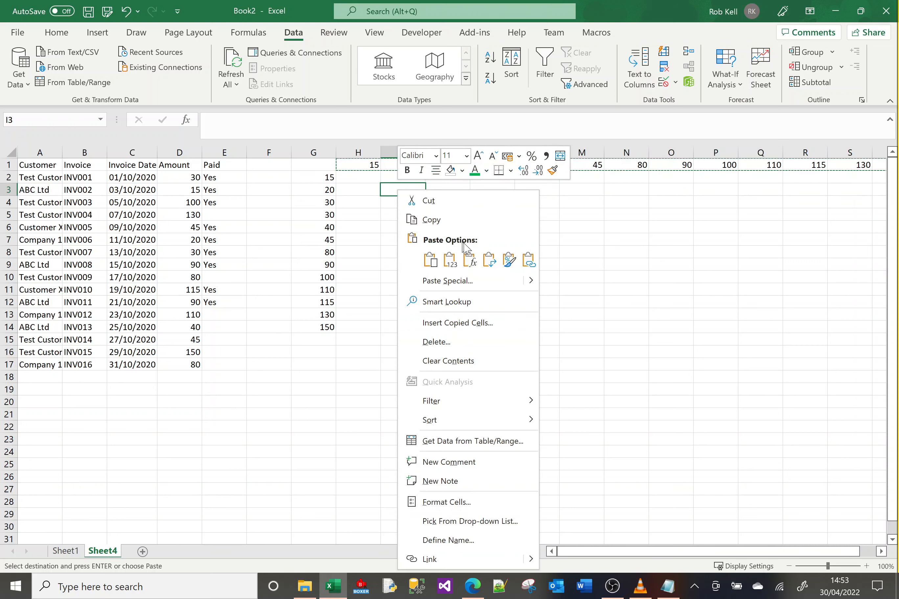
click(489, 261)
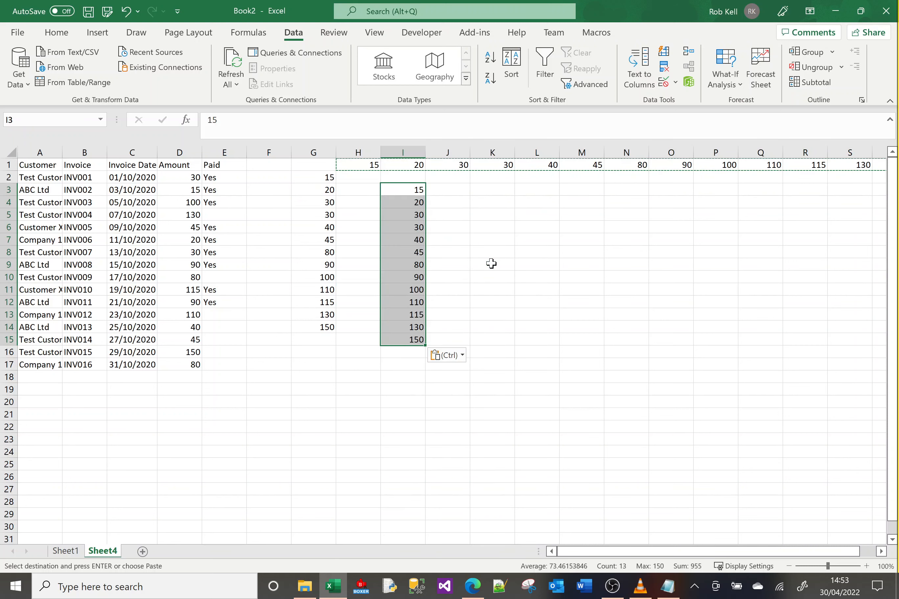
click(491, 263)
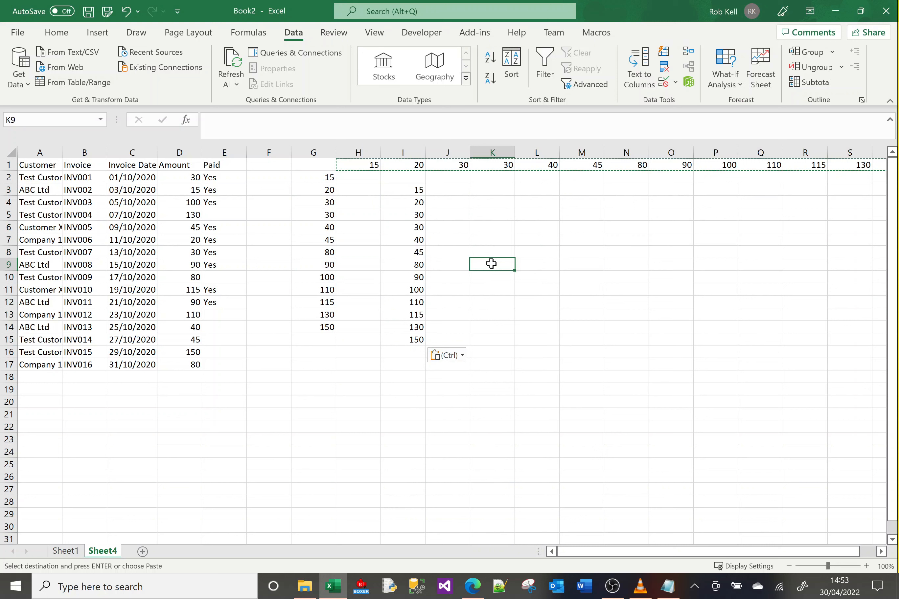
Clear the contents of columns G through T to remove the extracted and transposed amounts.
click(317, 150)
key(shift+Right)
key(shift+Right)
key(shift+Right)
key(shift+Right)
key(shift+Right)
key(shift+Right)
key(shift+Right)
key(shift+Right)
key(shift+Right)
key(shift+Right)
key(shift+Right)
key(shift+Right)
key(shift+Right)
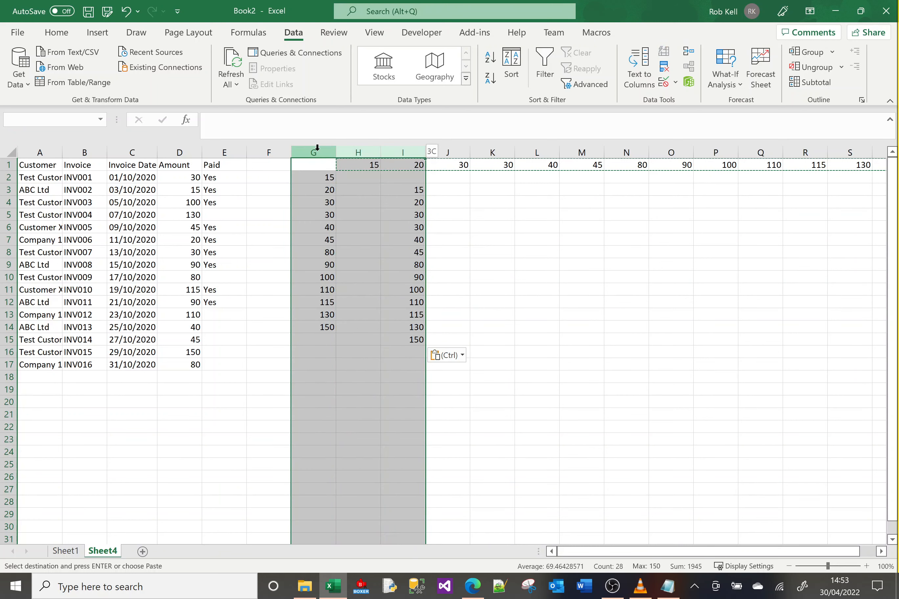
key(Delete)
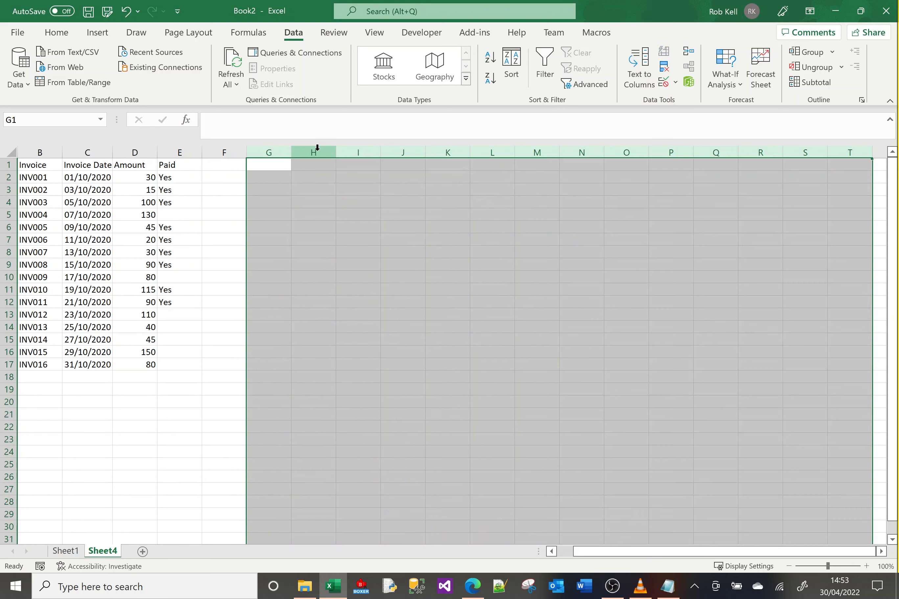
Convert the invoice data in A1:E17 into an Excel table with headers.
key(Left)
key(Left)
key(Left)
key(Left)
key(Left)
key(Left)
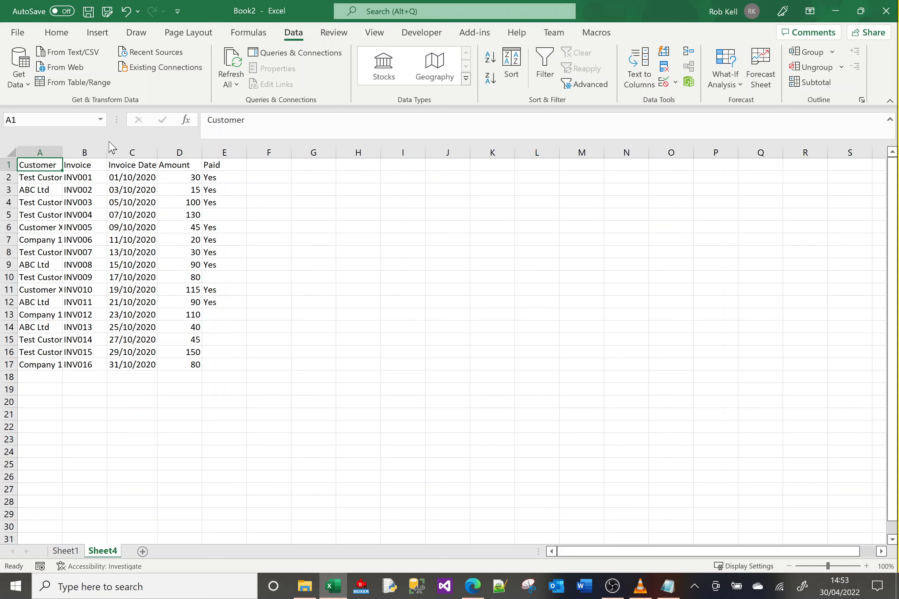
click(100, 33)
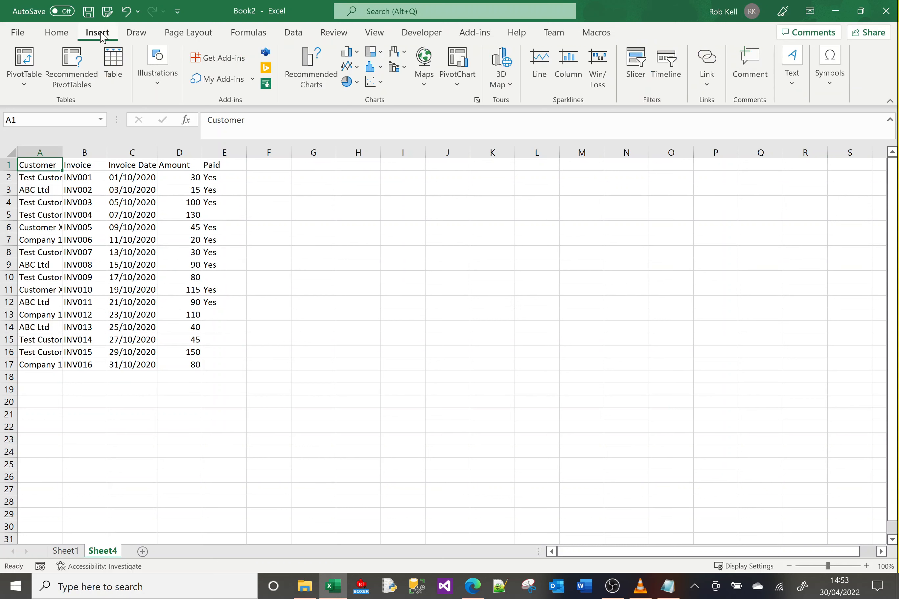
click(111, 57)
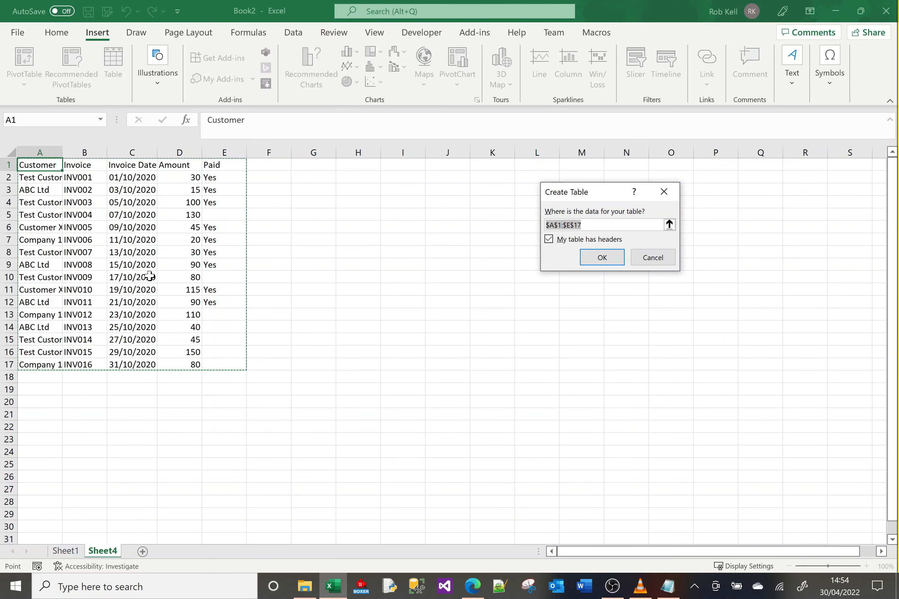
click(600, 257)
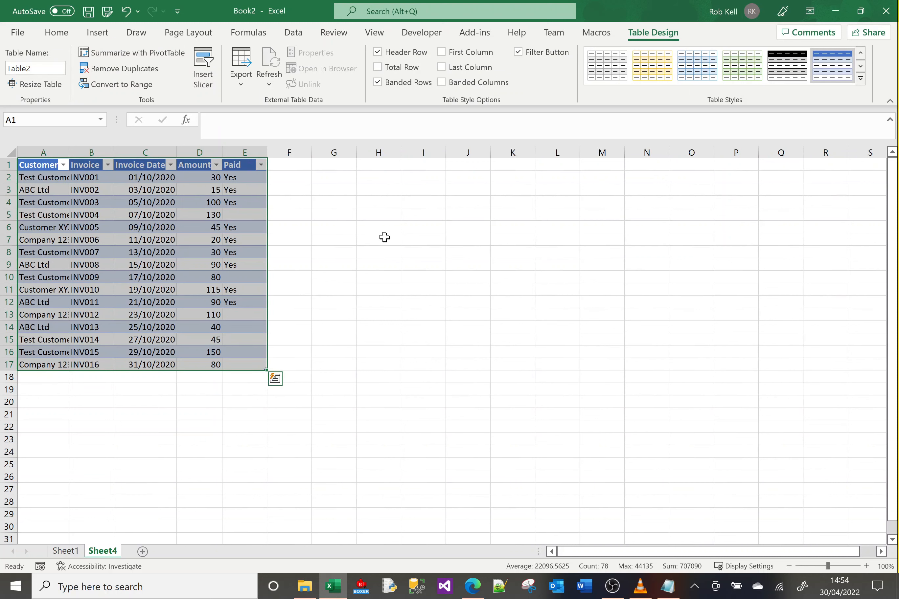
Apply an orange Medium table style with an orange header row and banded rows to the invoice table.
click(209, 240)
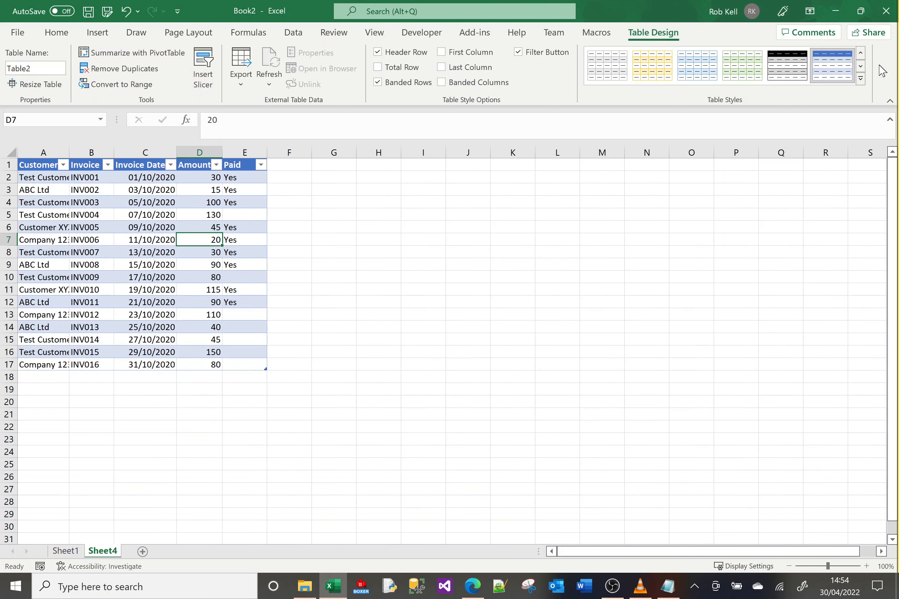
click(860, 79)
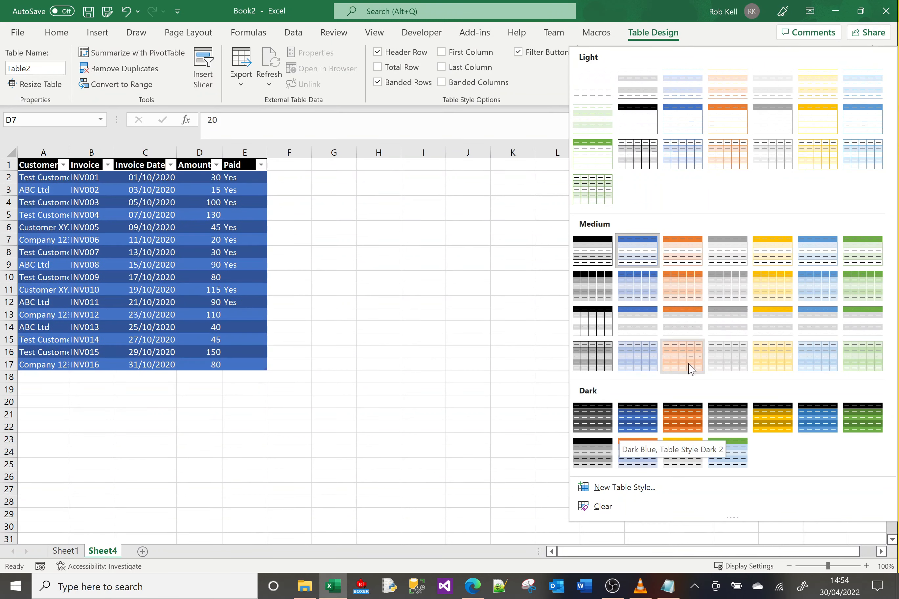
click(691, 286)
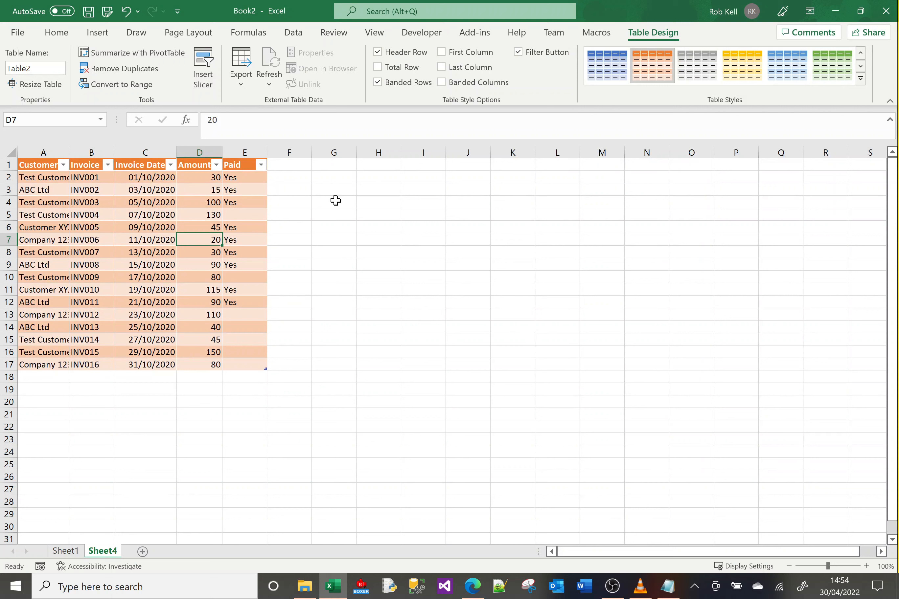
Insert slicers for the Customer and Paid fields and place them next to each other, beside the table.
click(204, 77)
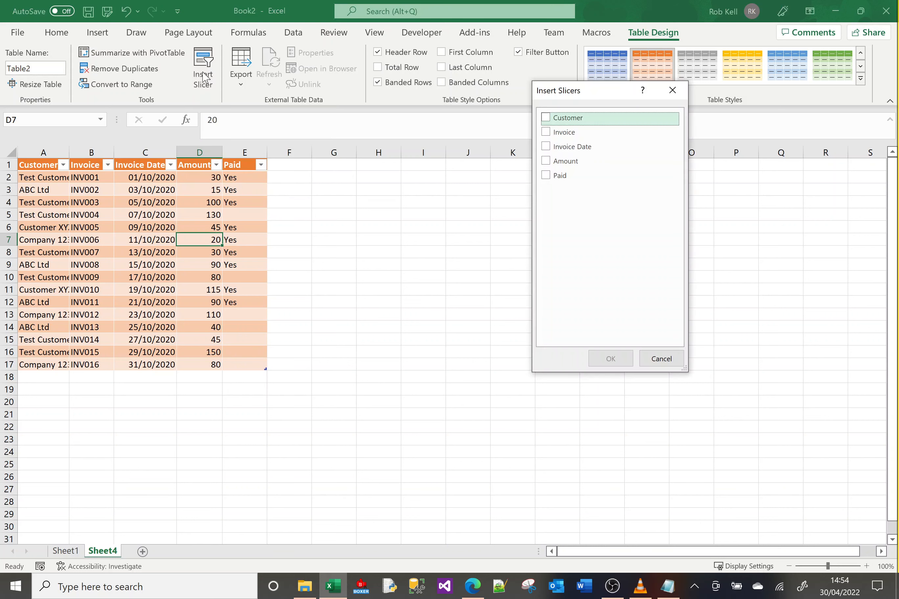
click(548, 118)
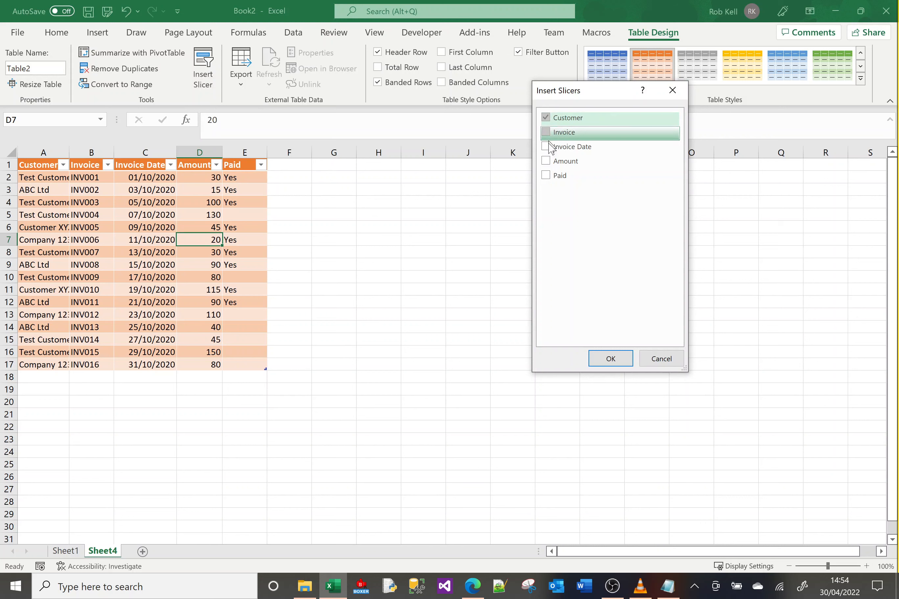
click(547, 161)
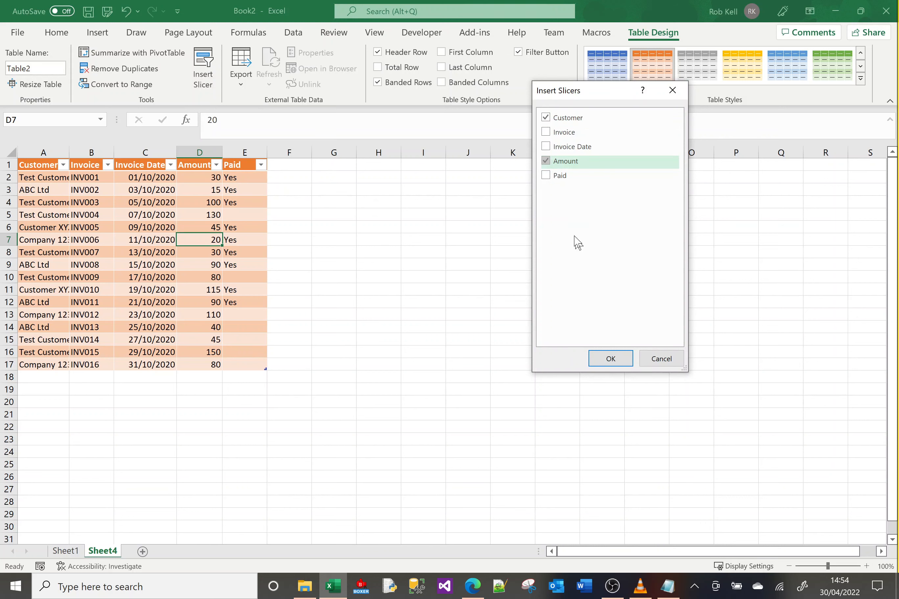
click(545, 162)
click(550, 178)
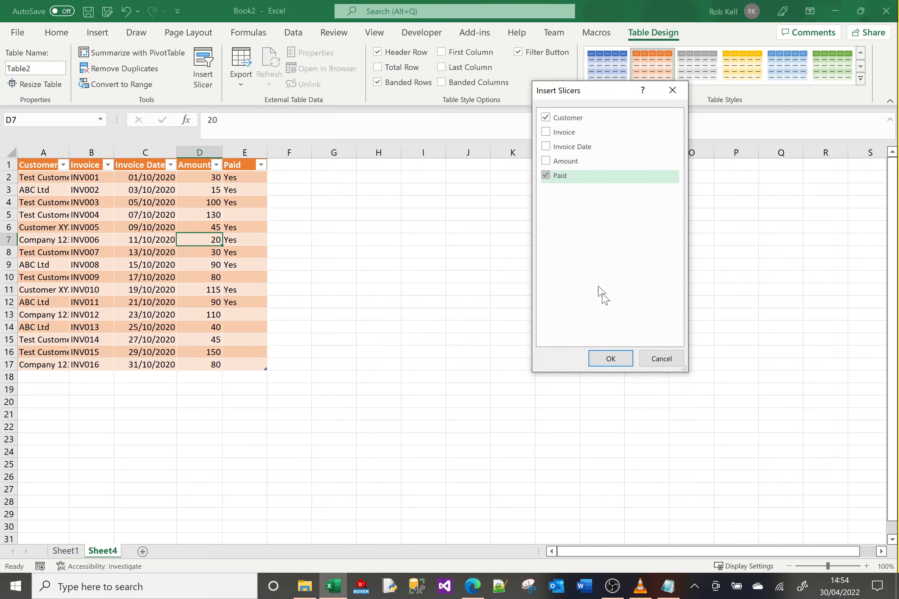
click(609, 359)
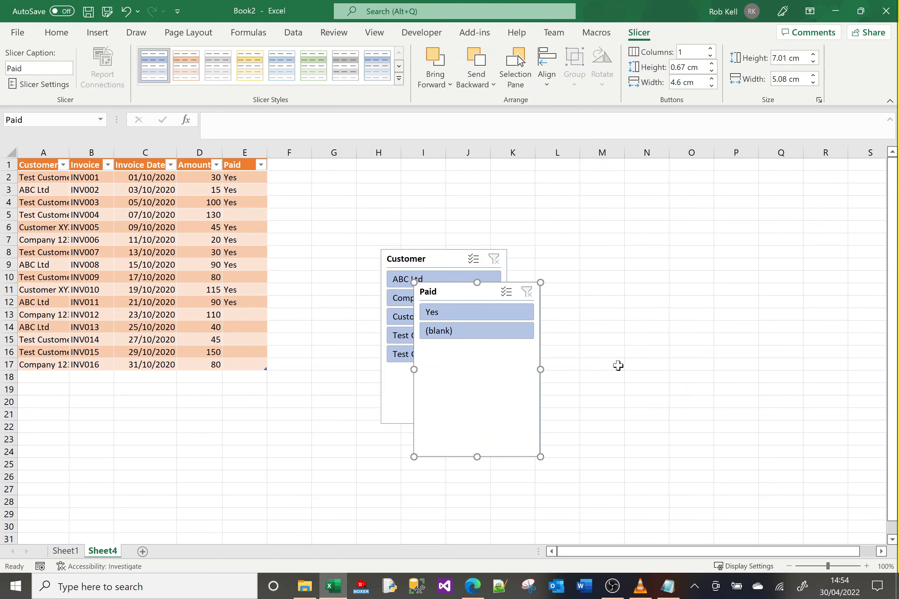
drag(468, 299, 678, 184)
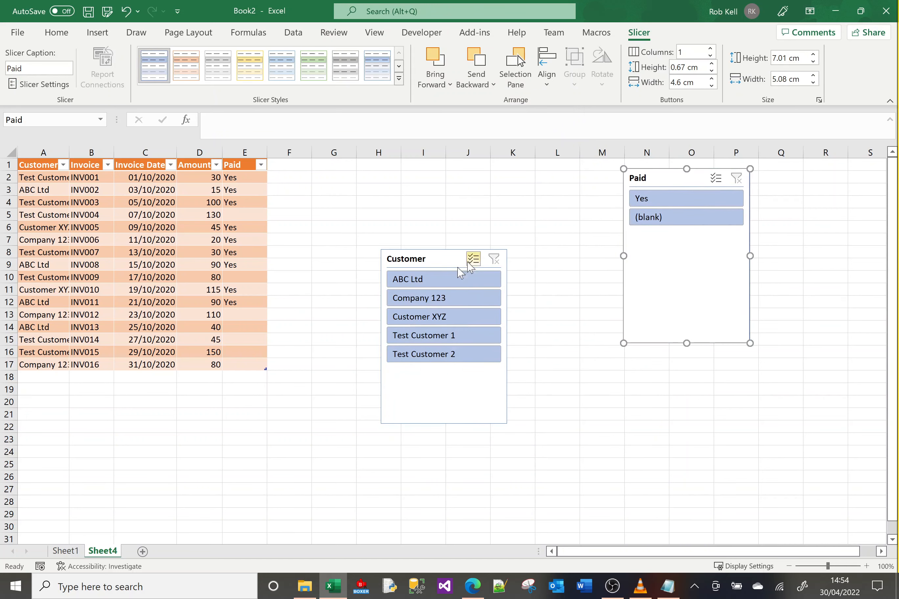
drag(433, 260, 534, 175)
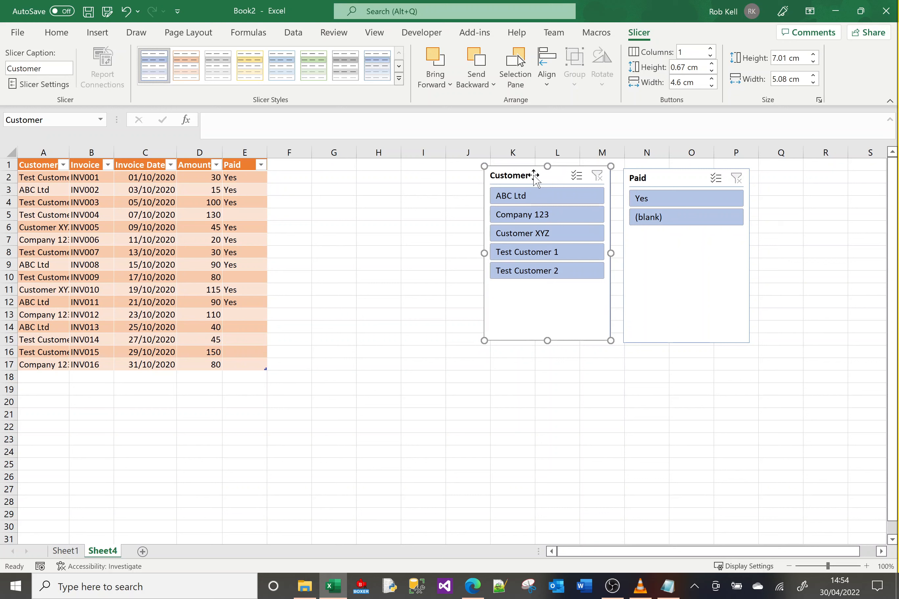
Filter the table with the Customer slicer by Company 123, Test Customer 1 and ABC Ltd in turn.
click(526, 221)
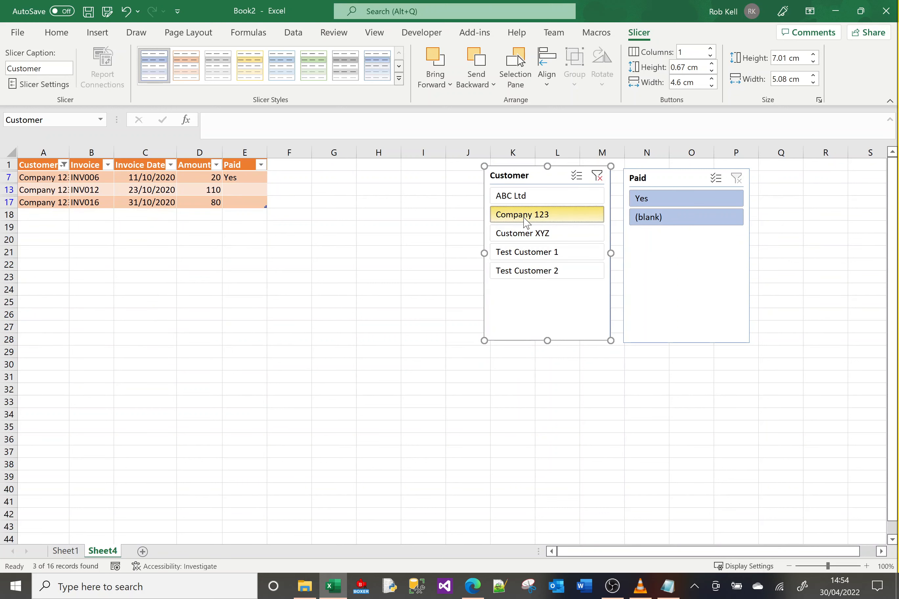
click(526, 258)
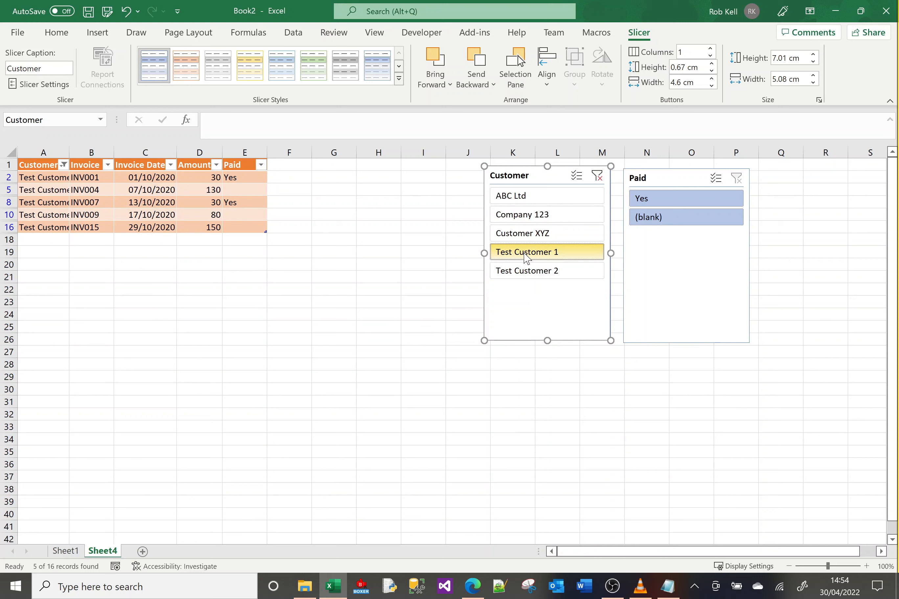
click(520, 195)
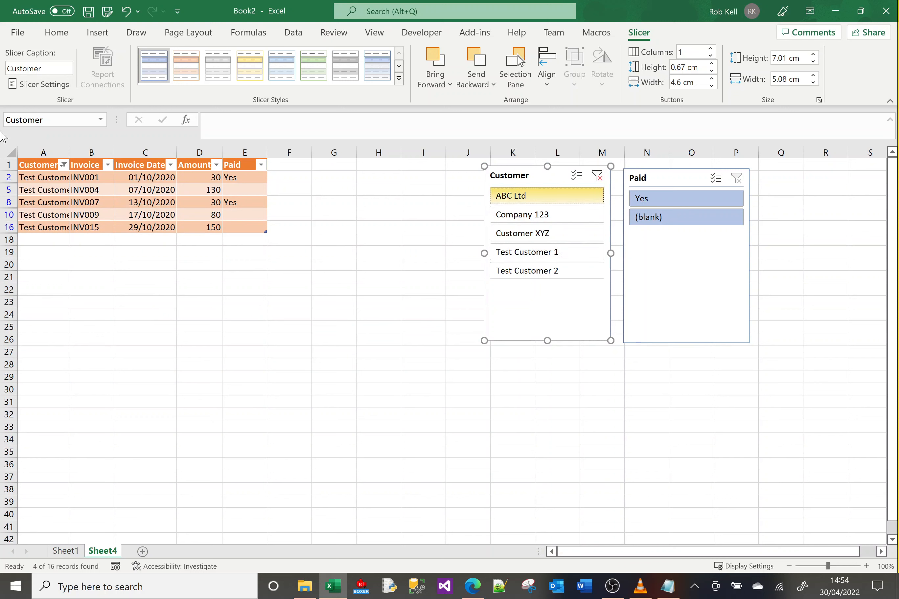
Widen column A to fit the full customer names, and clear the Customer slicer filter after trying Company 123.
drag(69, 155, 111, 157)
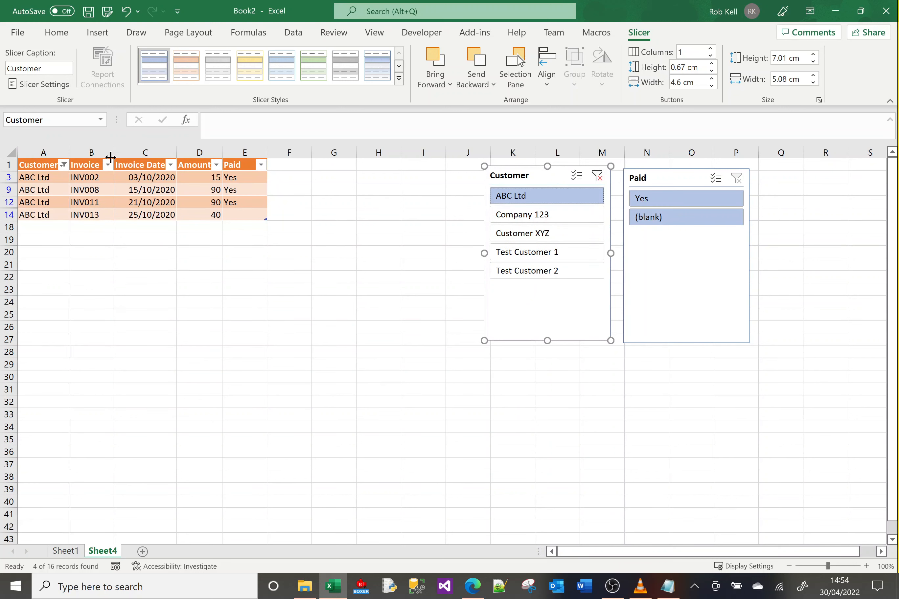
click(547, 222)
click(597, 178)
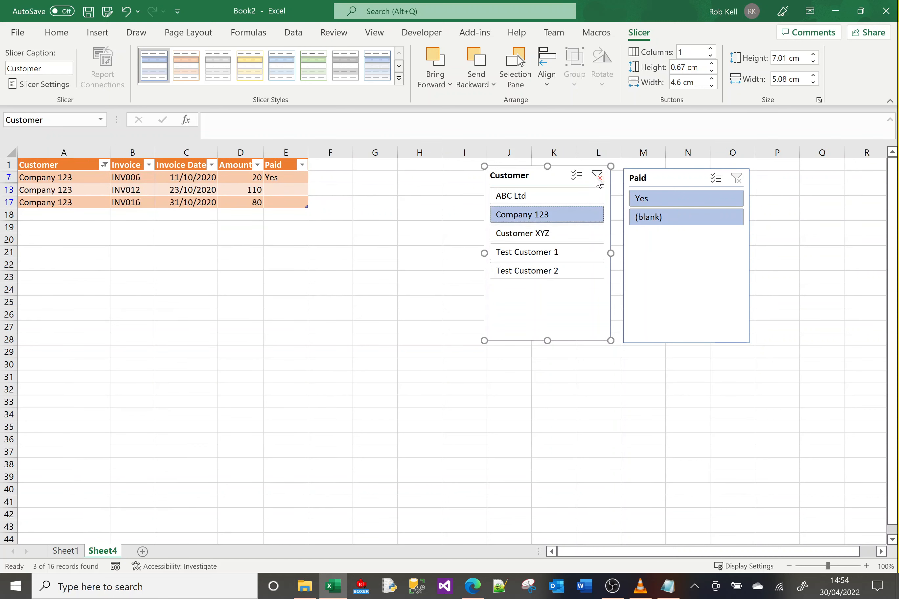
Filter the table with the Paid slicer by Yes and by (blank), and clear that filter.
click(679, 205)
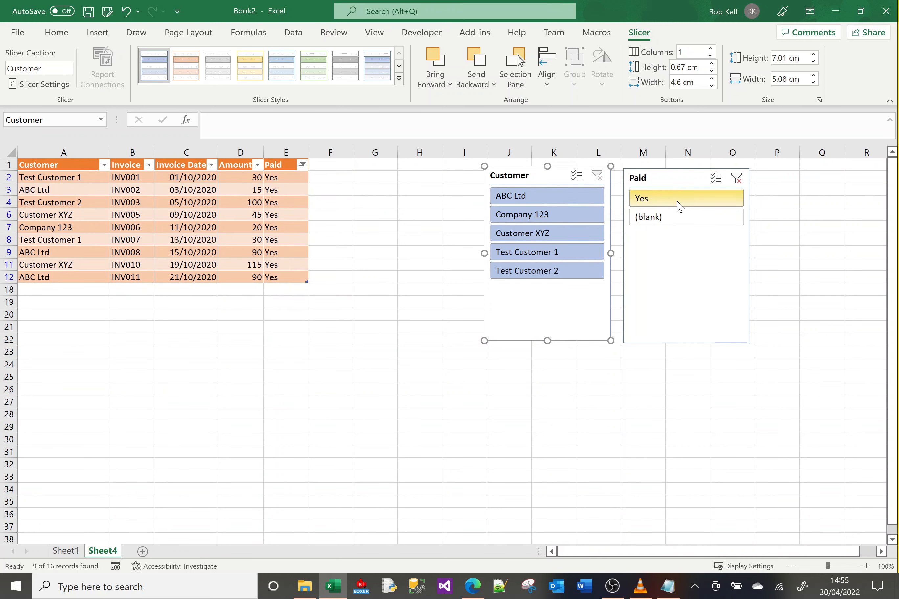
click(677, 226)
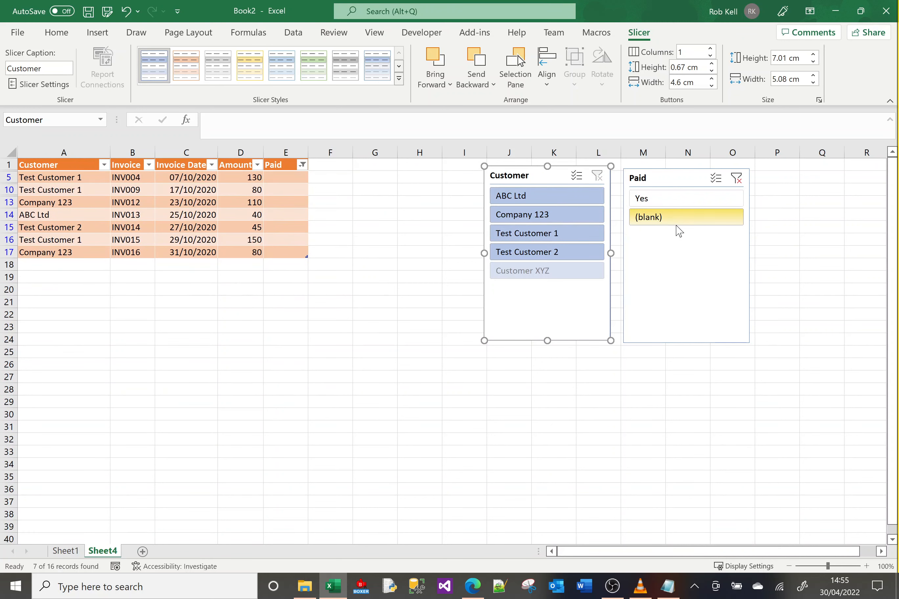
click(736, 178)
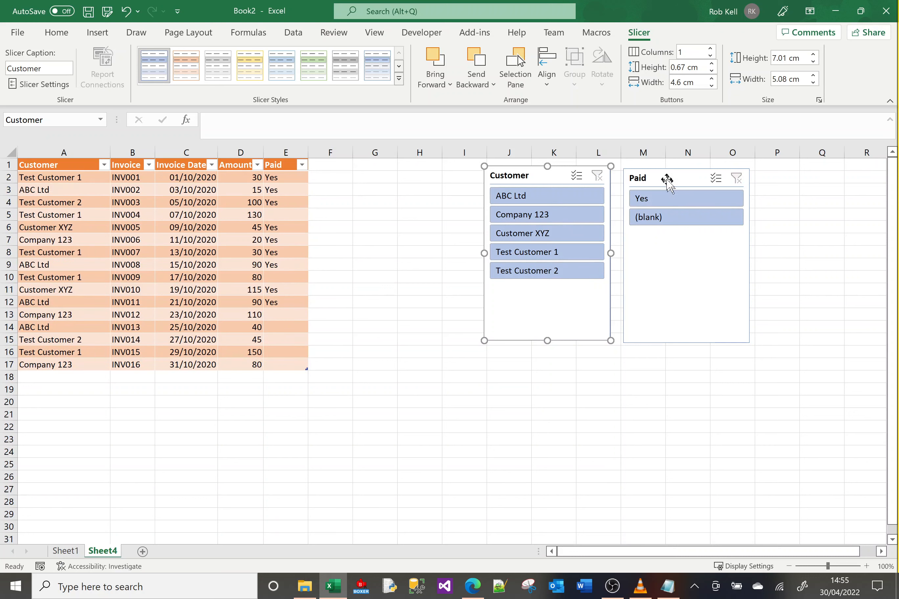
Delete both the Paid and the Customer slicers from the sheet.
click(666, 180)
key(Escape)
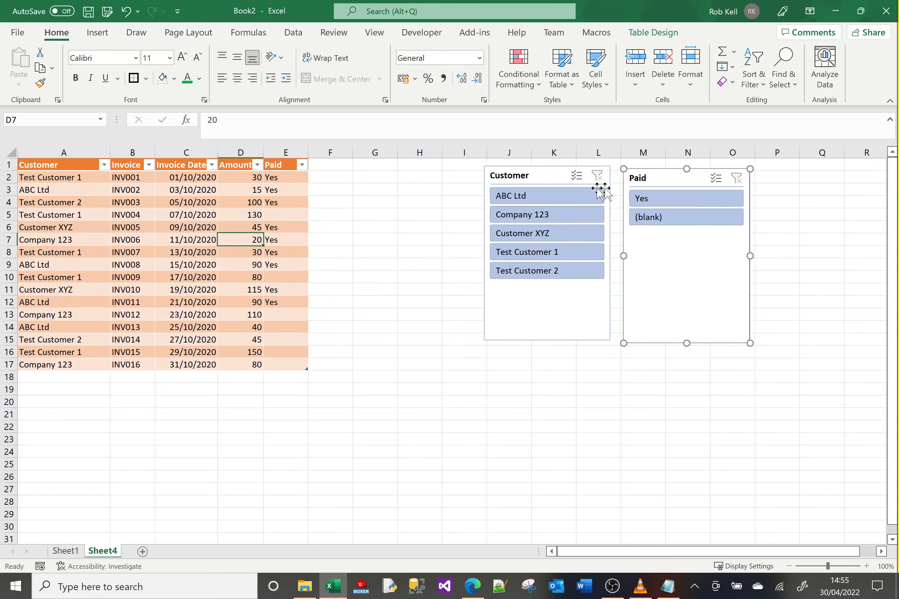
key(Delete)
click(531, 176)
key(Delete)
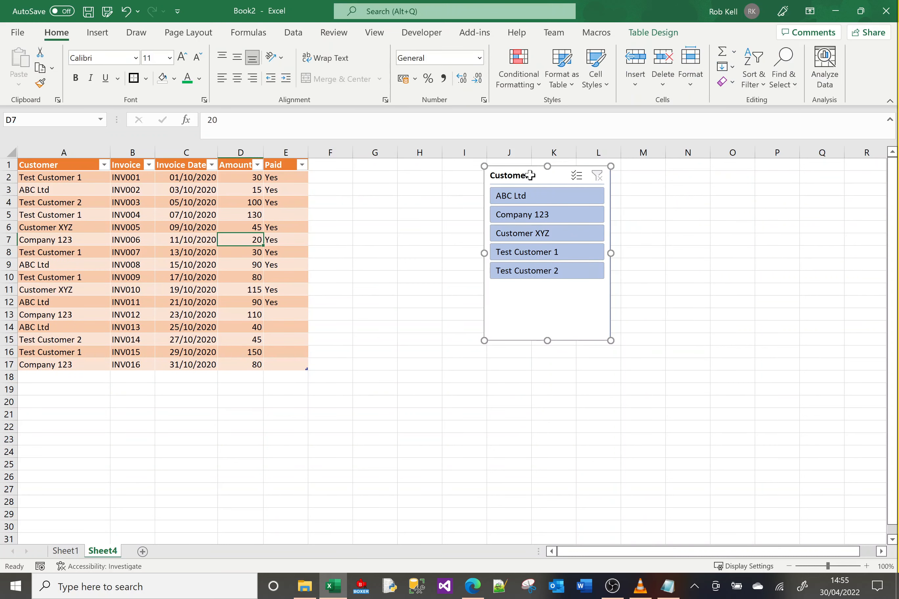
Create a PivotTable from Table2 at cell G2 of the existing worksheet, summing Amount by Customer in rows.
click(178, 228)
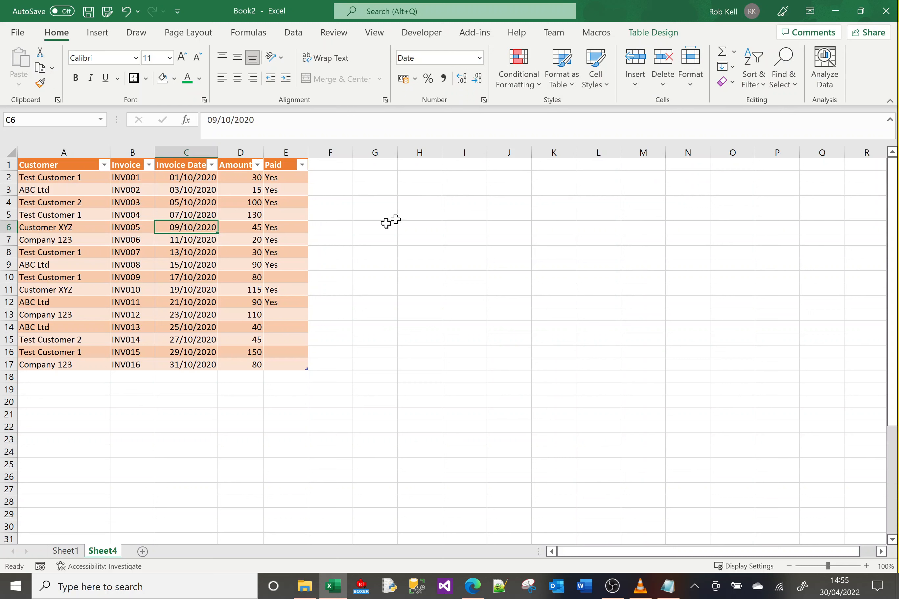
click(652, 34)
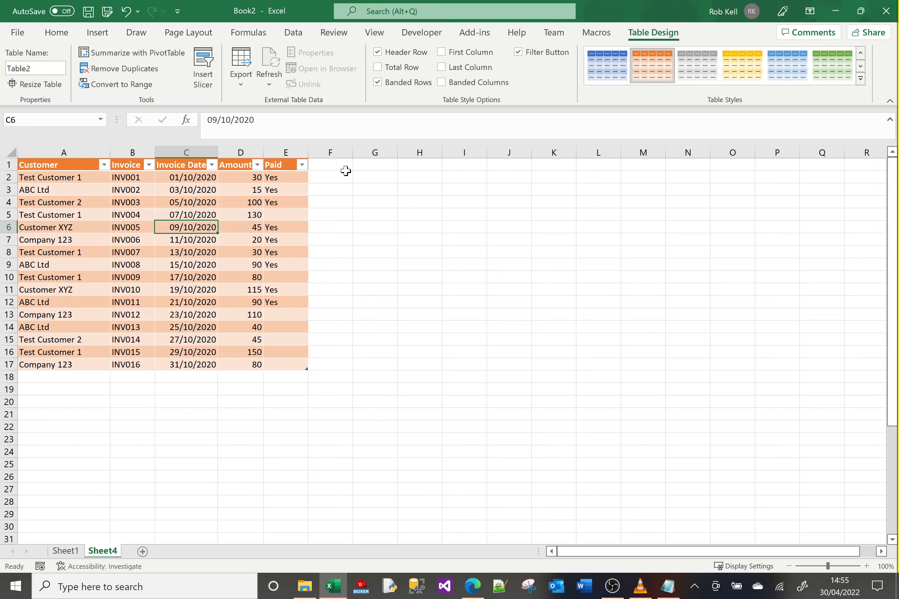
click(144, 55)
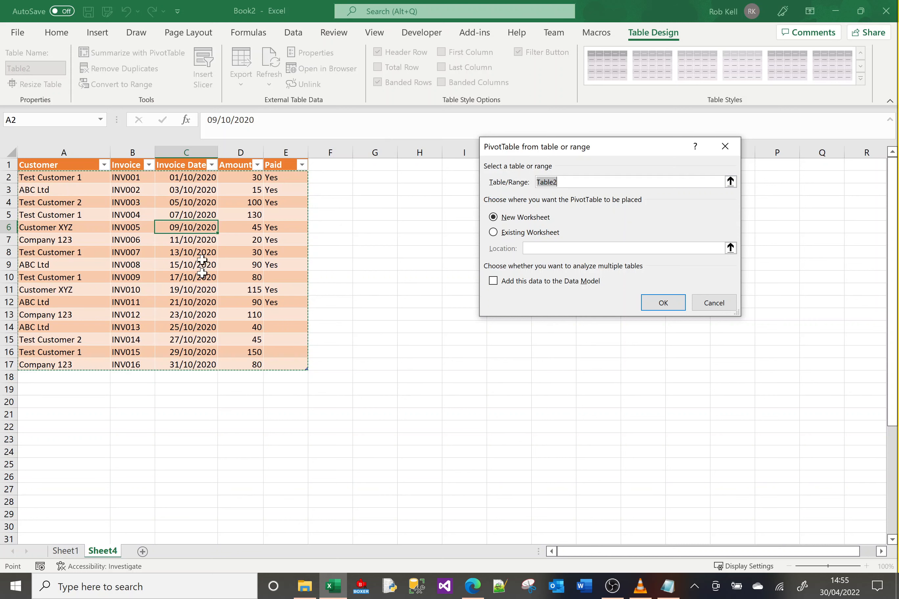
click(498, 233)
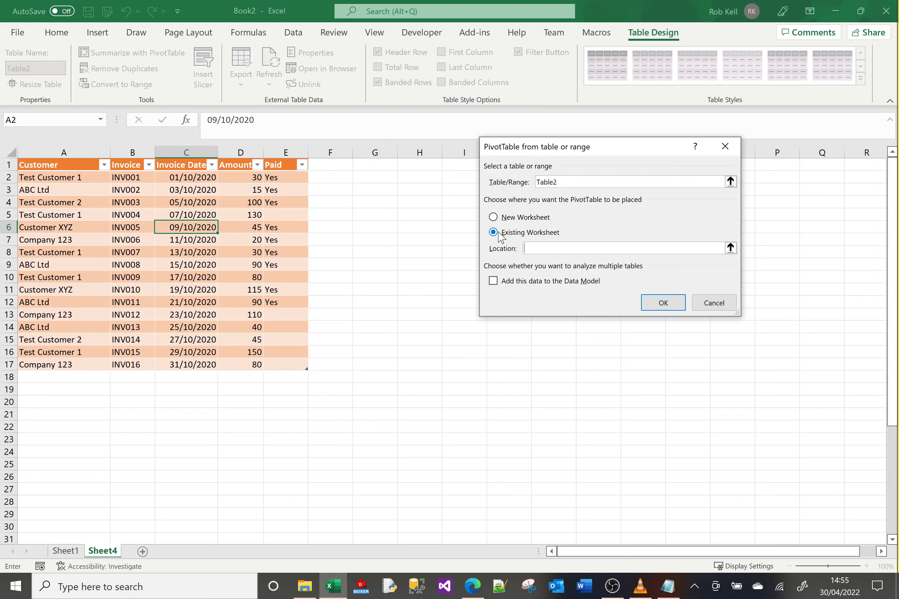
click(354, 179)
click(662, 302)
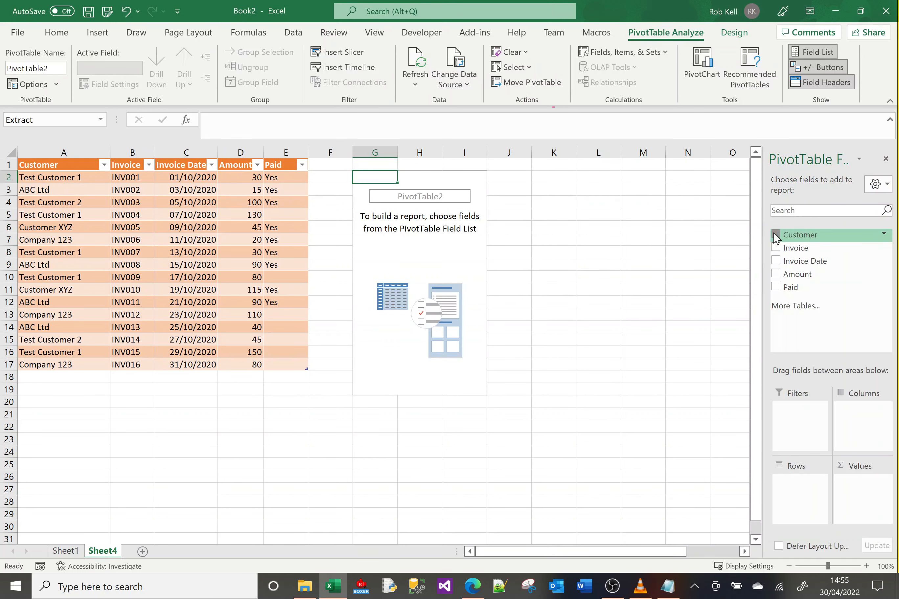
click(775, 235)
click(775, 274)
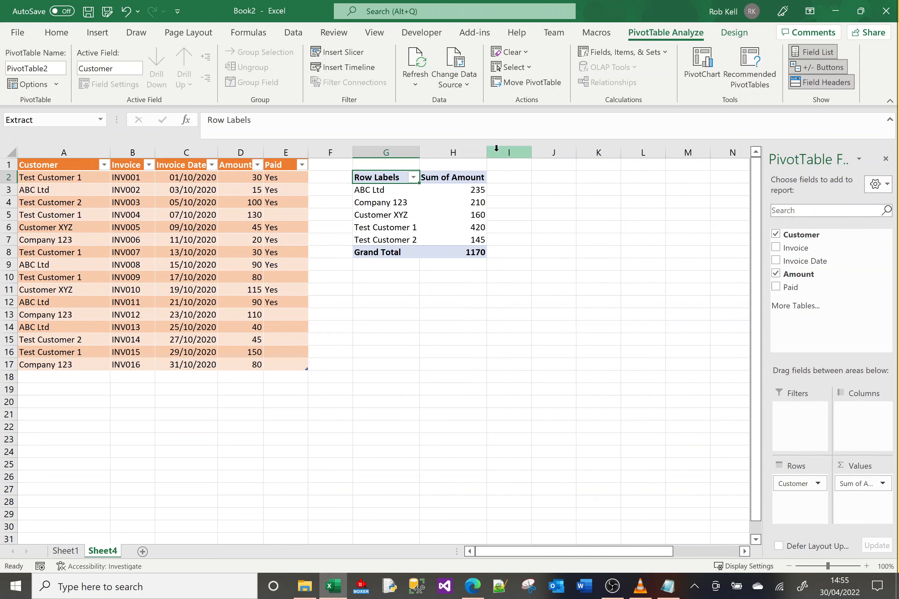
Delete columns G and H together with the PivotTable they contain.
drag(397, 152, 461, 149)
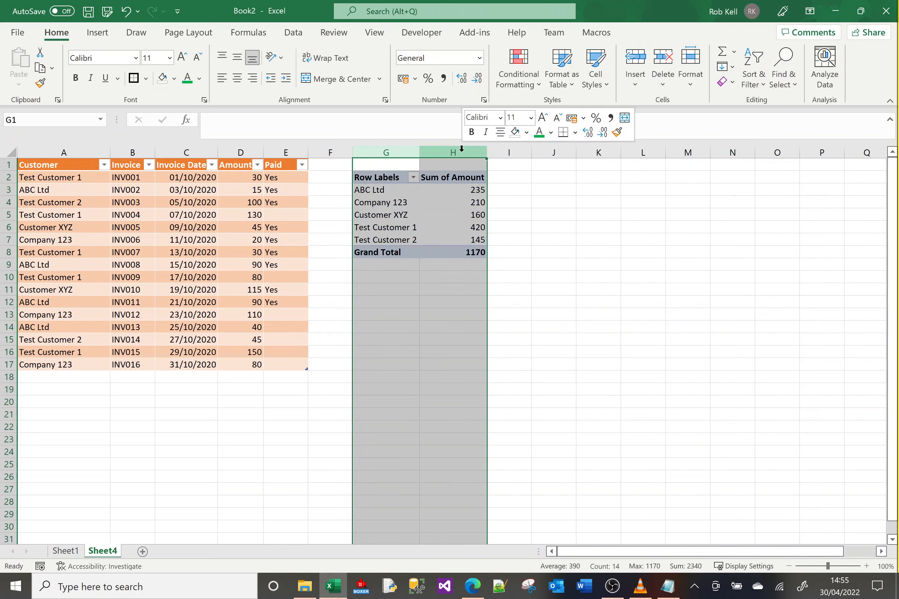
right_click(462, 148)
click(500, 280)
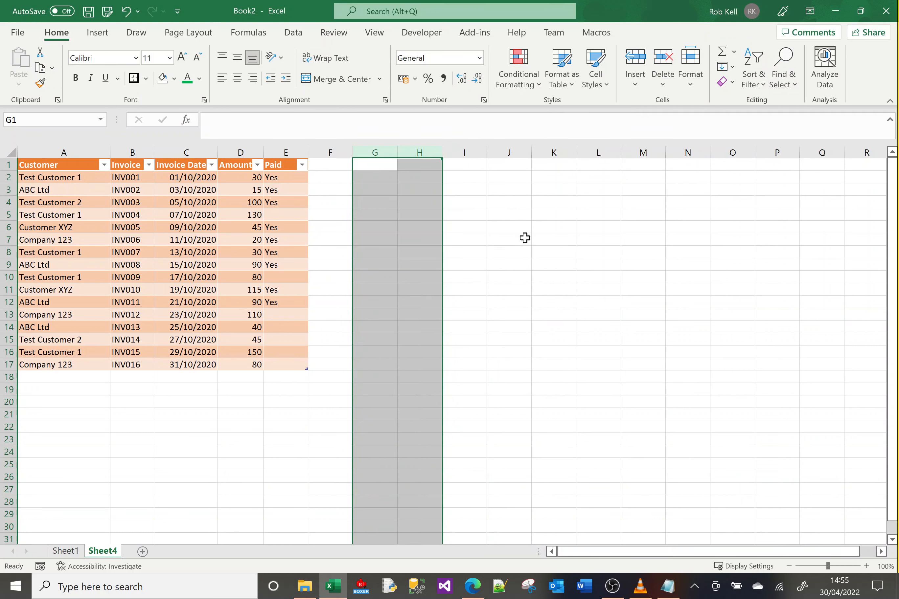
click(451, 243)
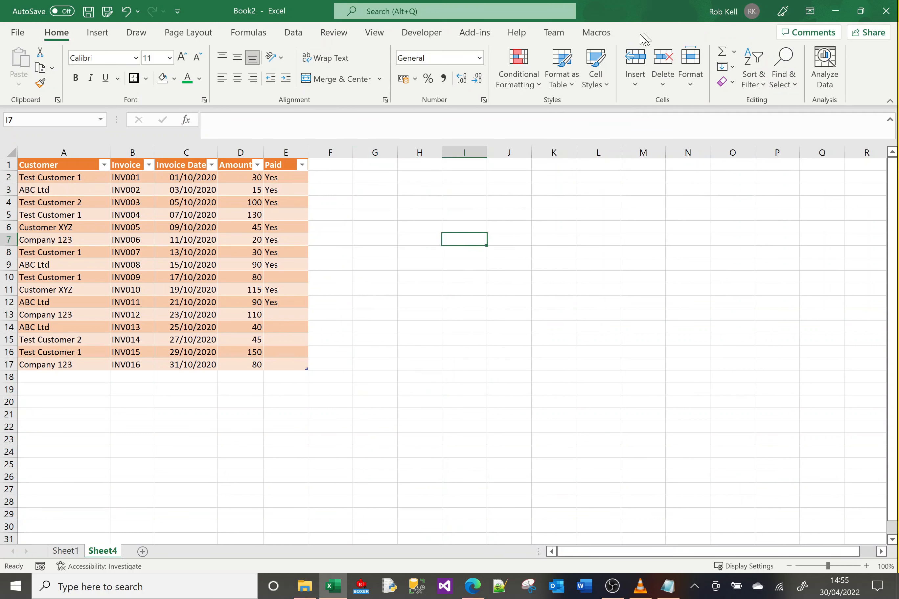
Add a total row to the invoice table and select its total cell in the Paid column.
click(172, 241)
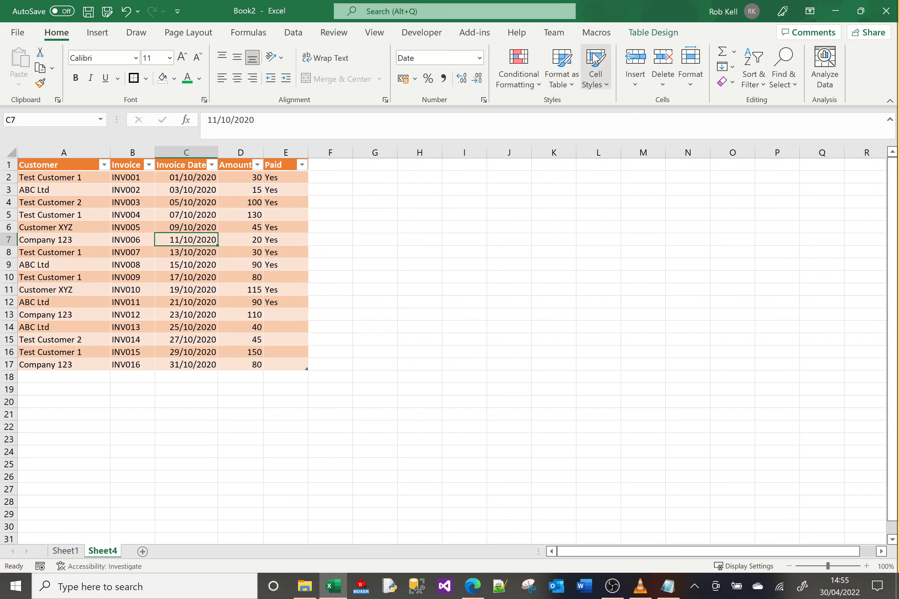
click(651, 34)
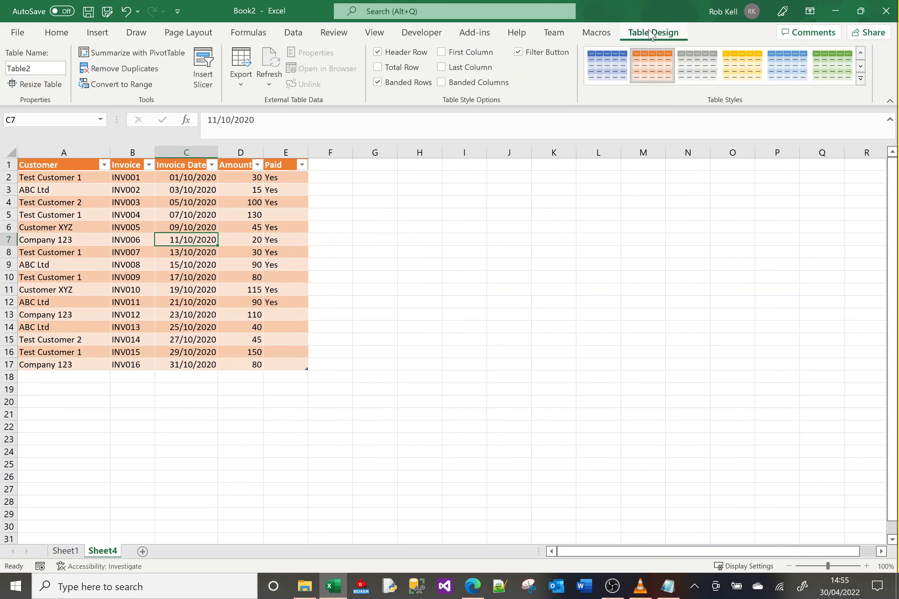
click(377, 68)
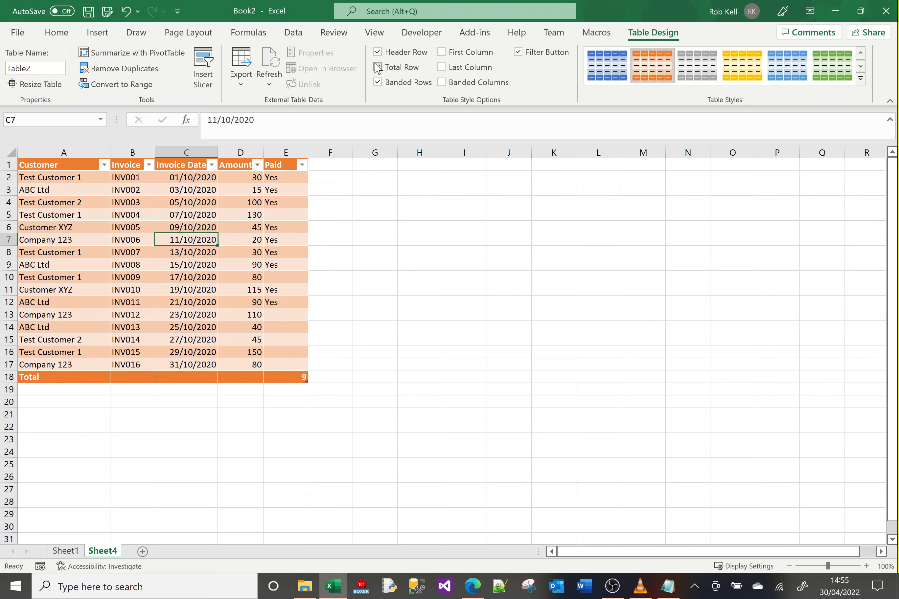
click(283, 376)
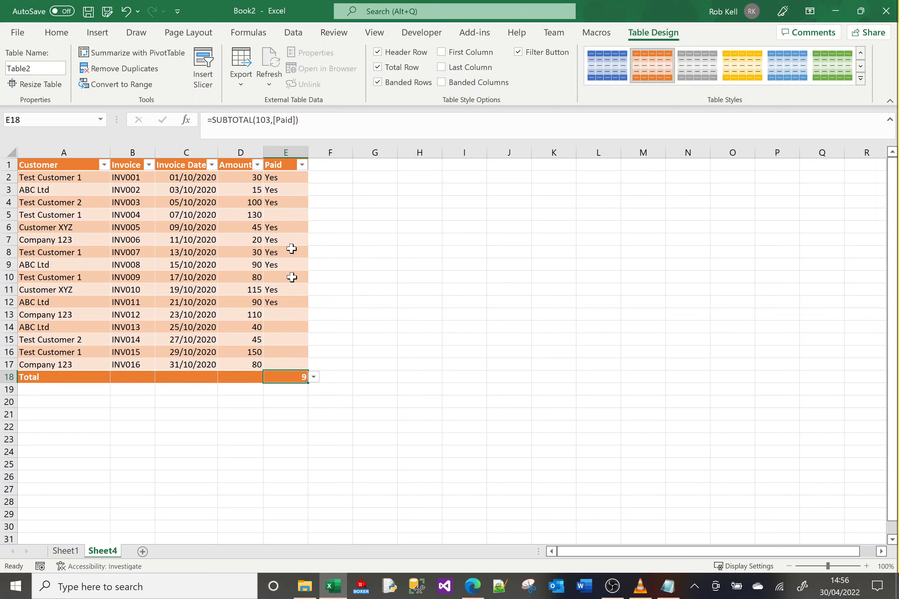
Insert an AutoSum of the Amount column in cell D18 of the table's total row.
click(237, 376)
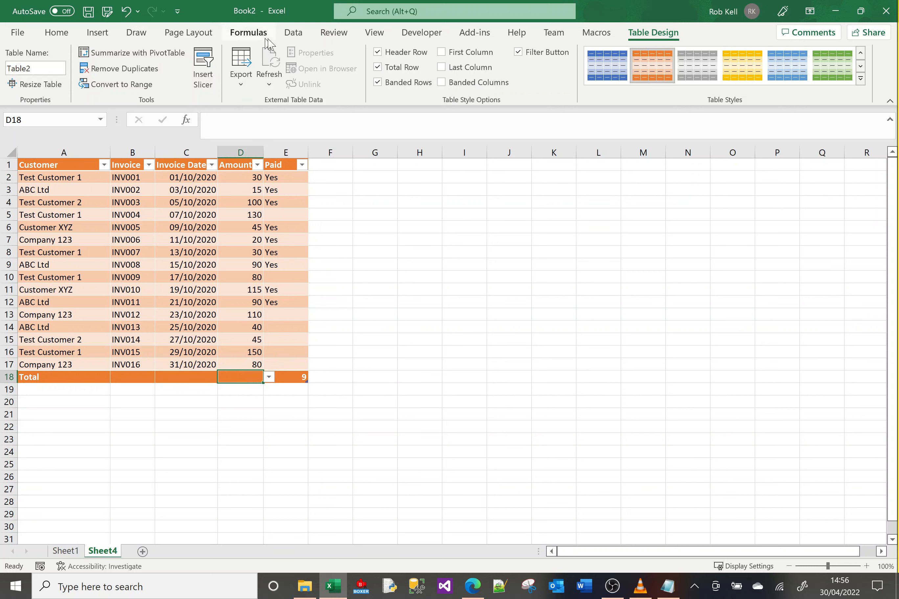
click(292, 35)
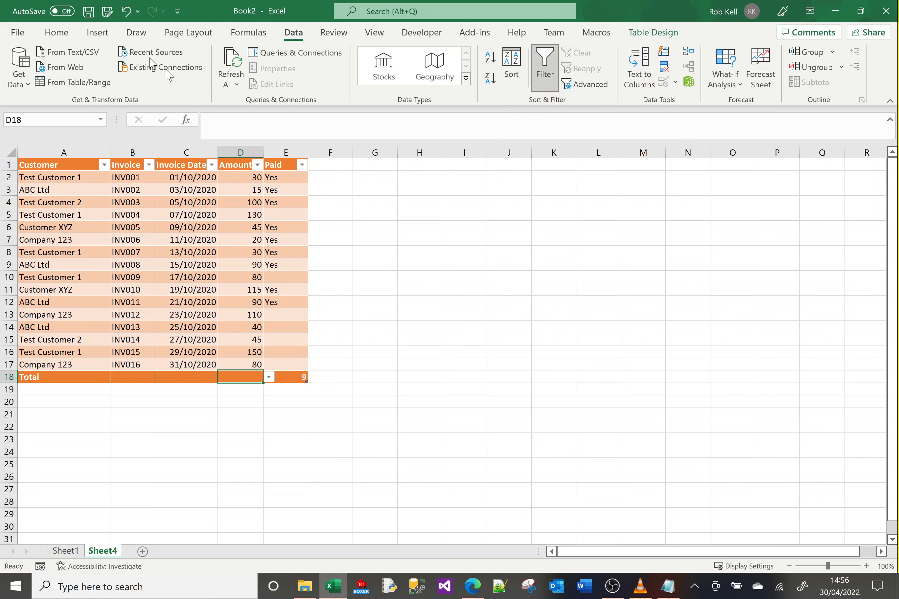
click(58, 33)
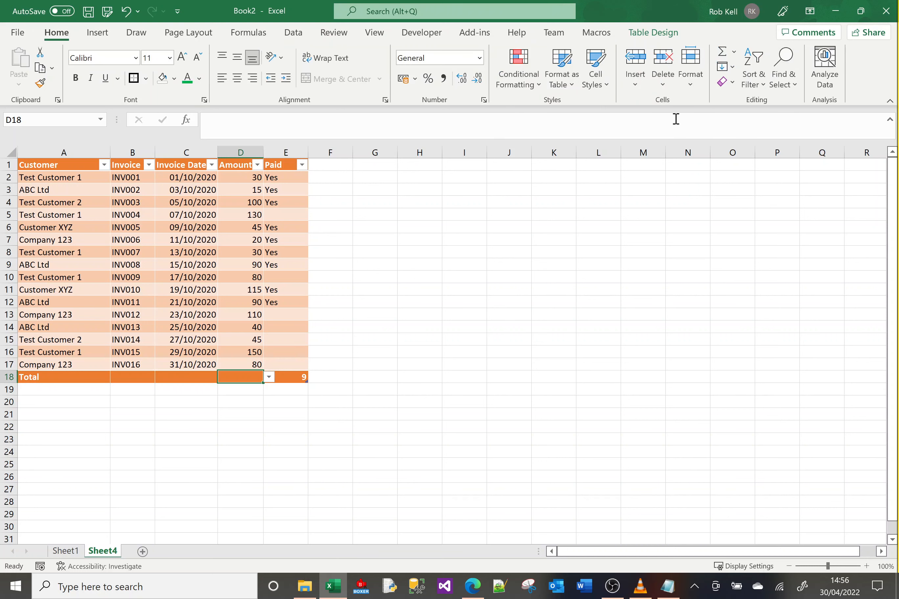
click(722, 51)
key(Return)
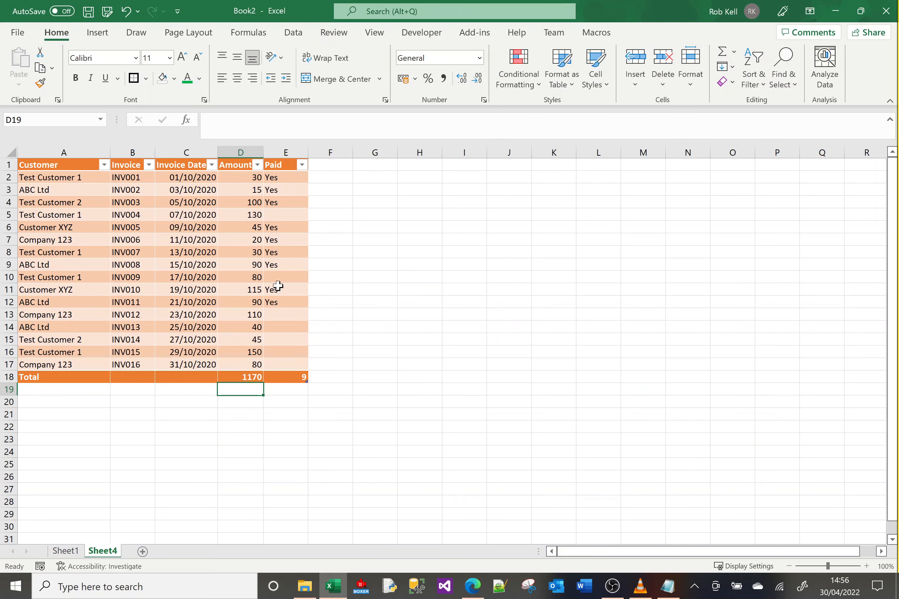
Try banded columns on the table and switch them off again, and turn banded rows off and back on.
click(240, 216)
click(663, 39)
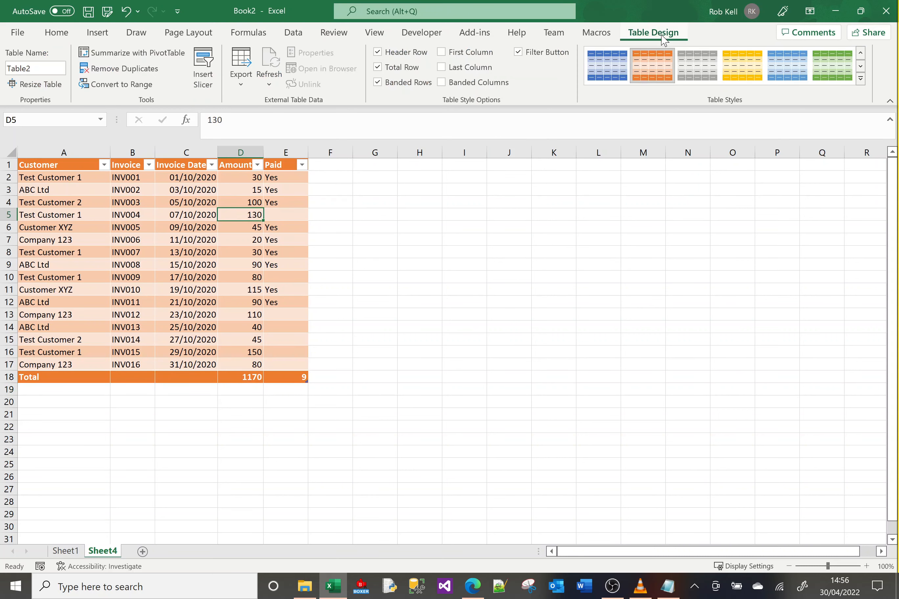
click(459, 82)
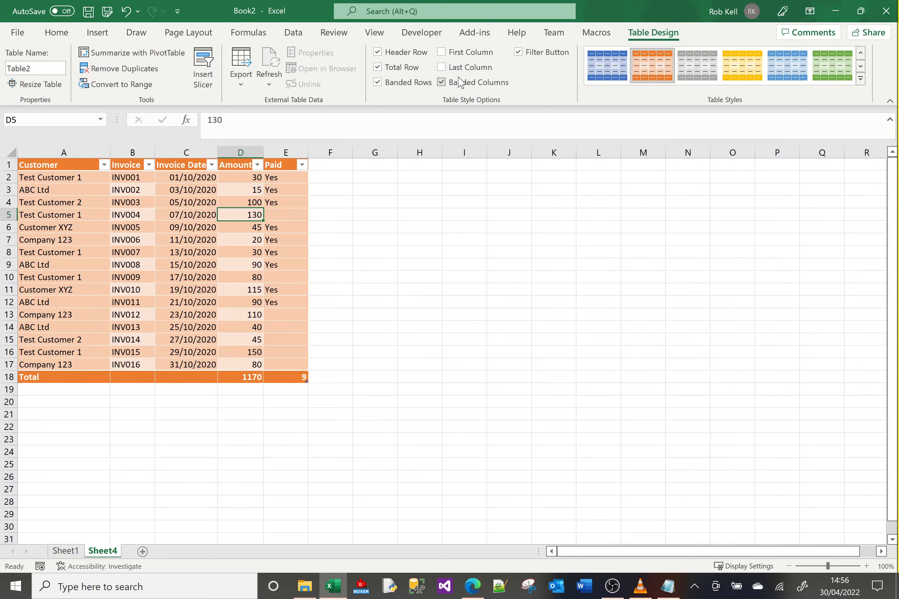
click(460, 82)
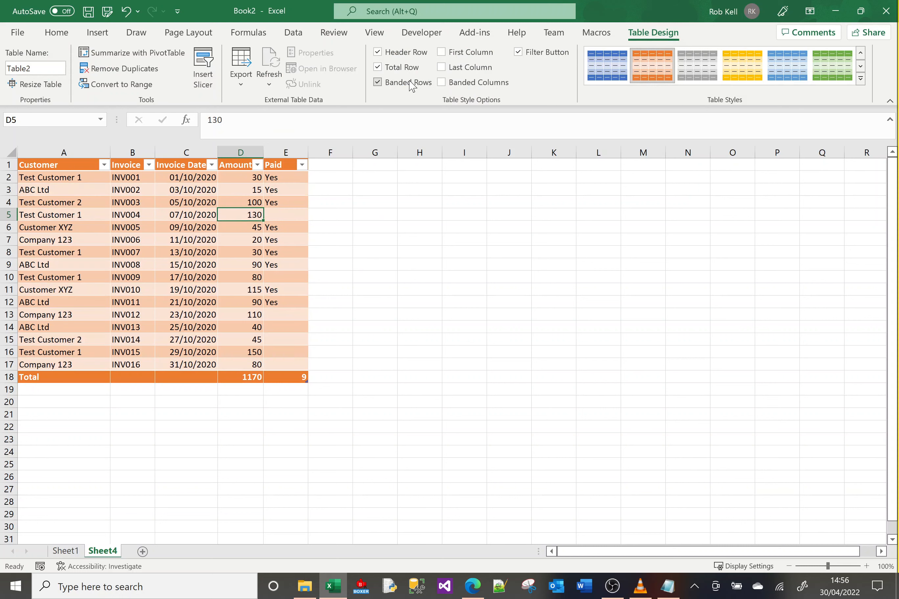
click(410, 83)
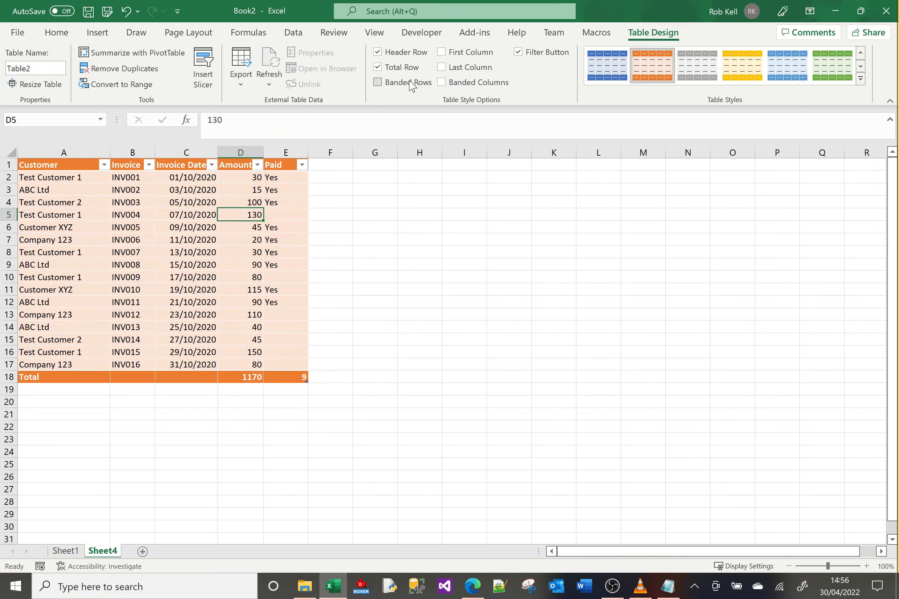
click(411, 83)
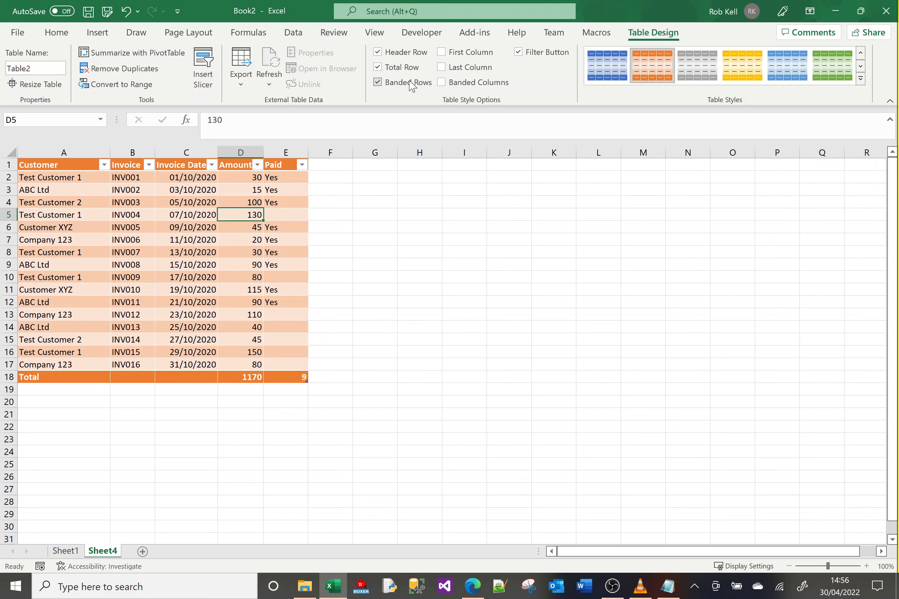
click(362, 286)
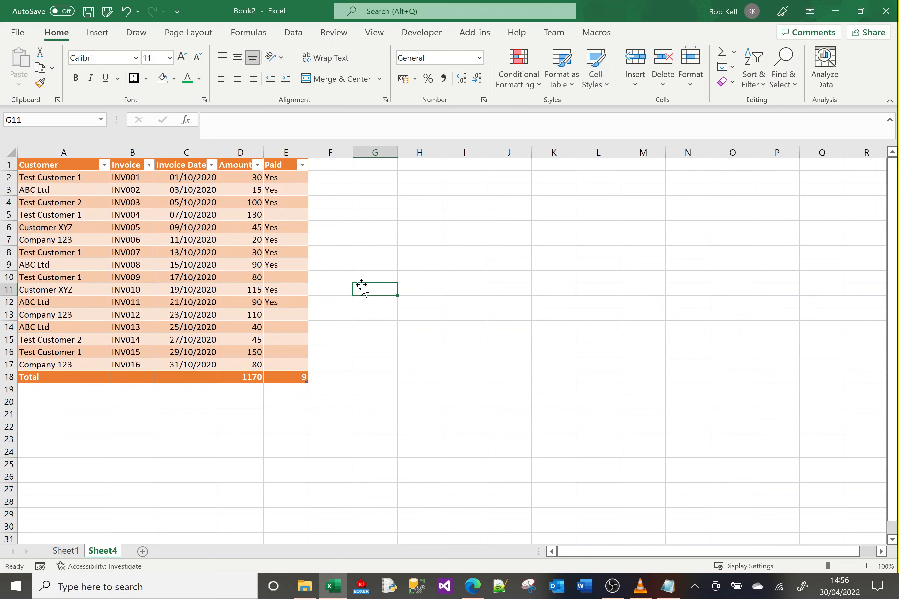
click(261, 301)
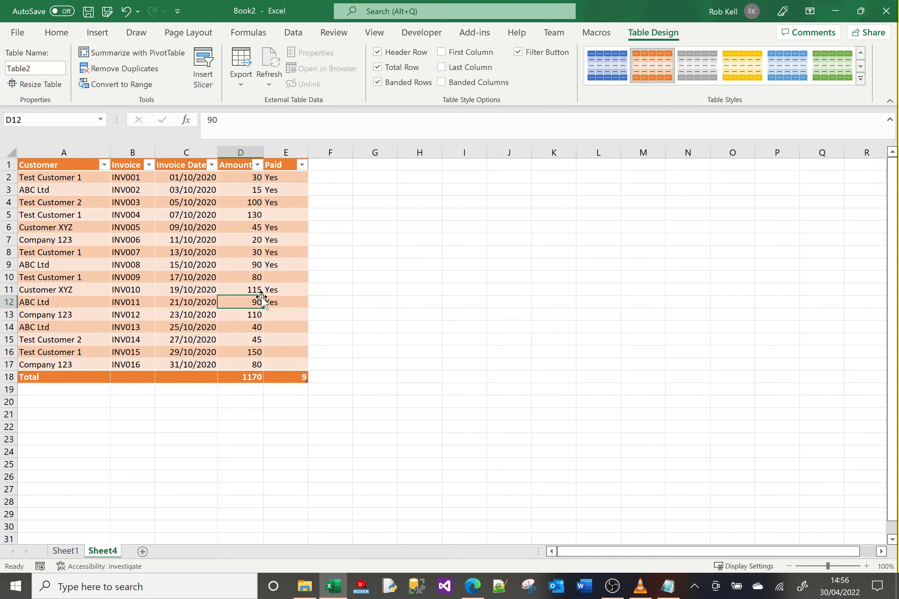